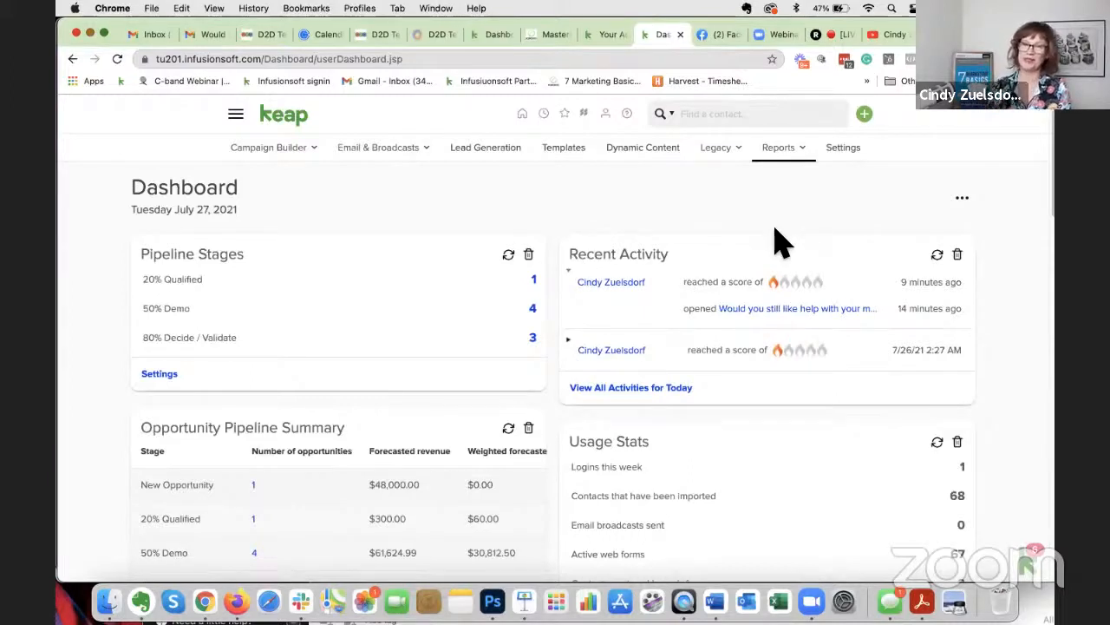
- Open the first contact listed in the dashboard's Recent Activity and find the Notes section of the record
click(617, 286)
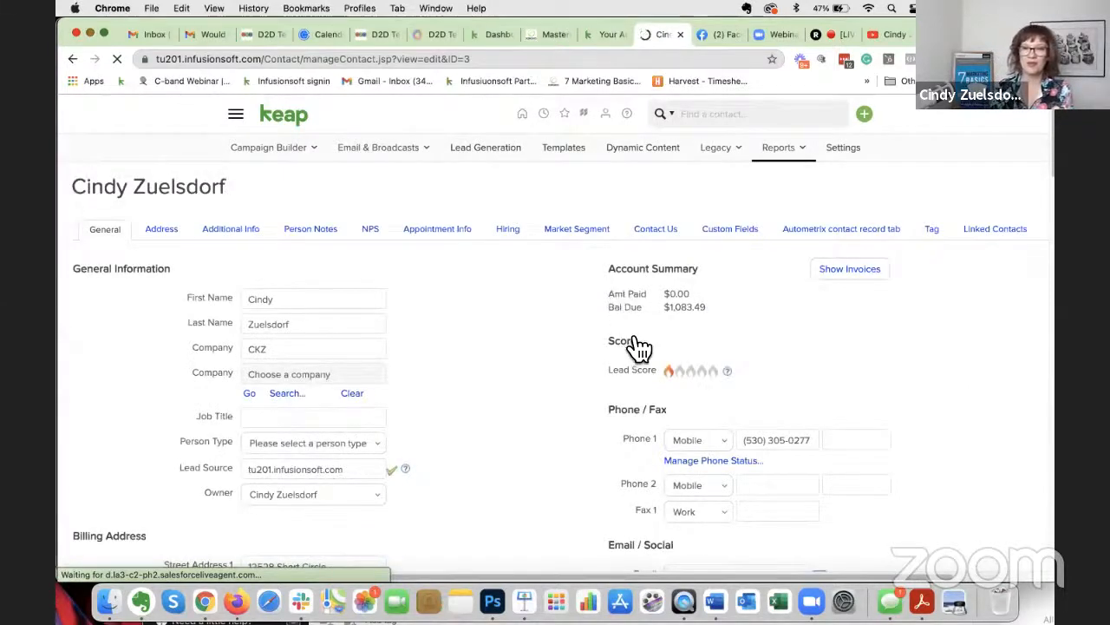
scroll(638, 347, down, 10)
scroll(639, 347, down, 6)
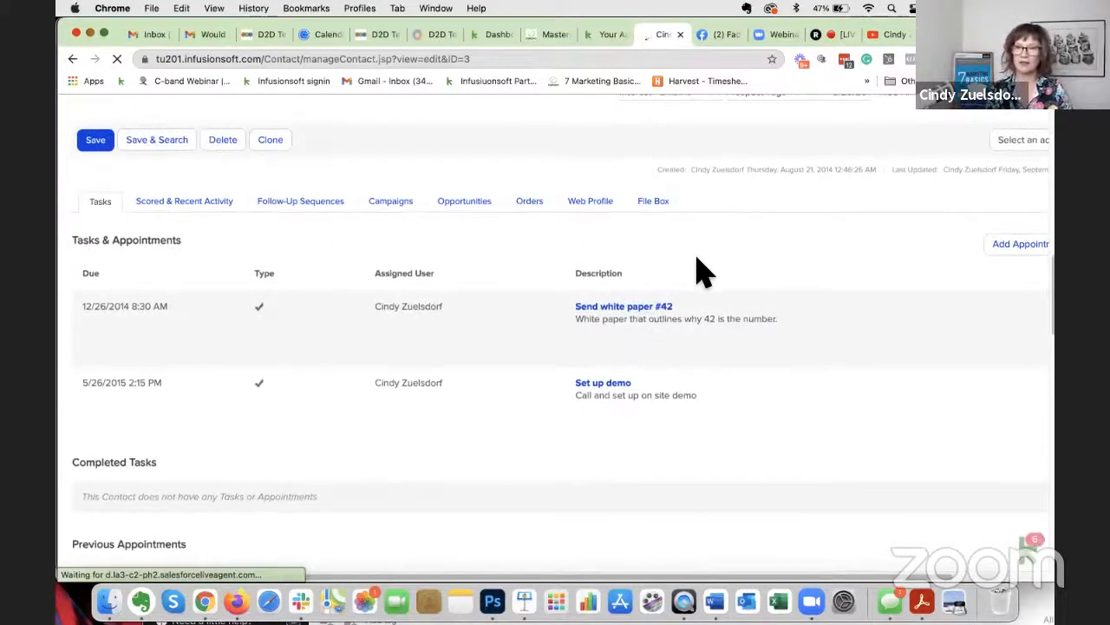
key(super+minus)
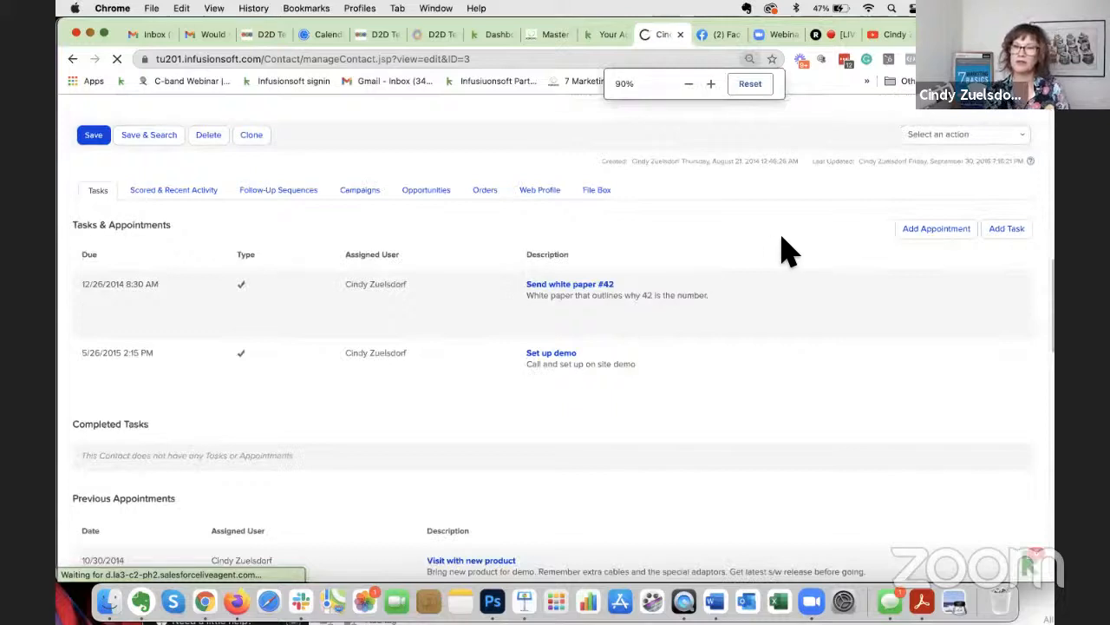
scroll(897, 322, down, 3)
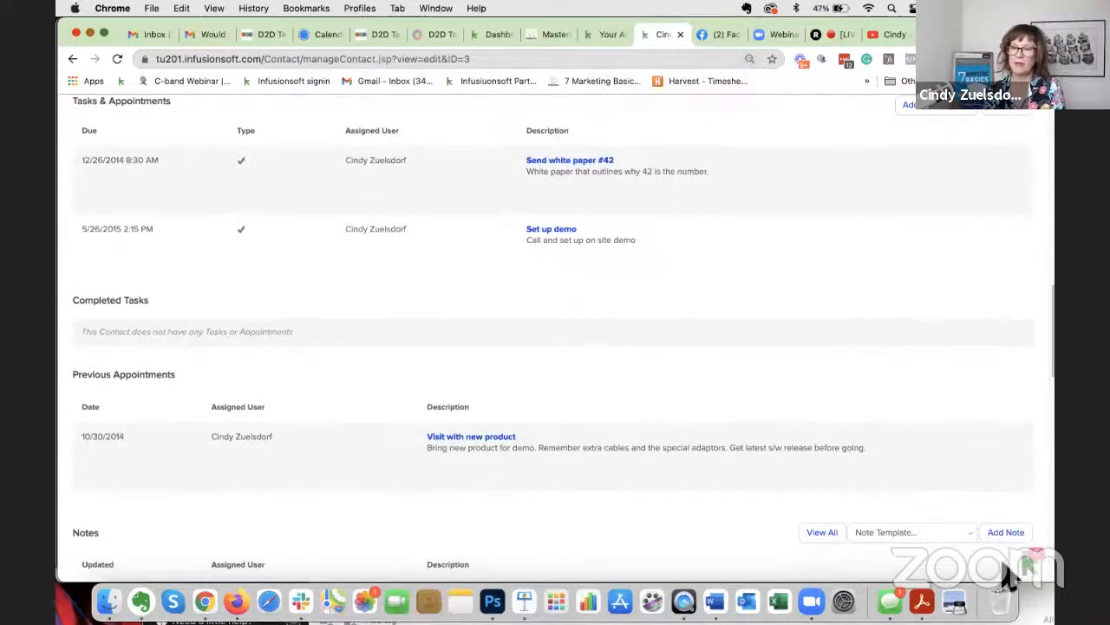
scroll(945, 477, up, 2)
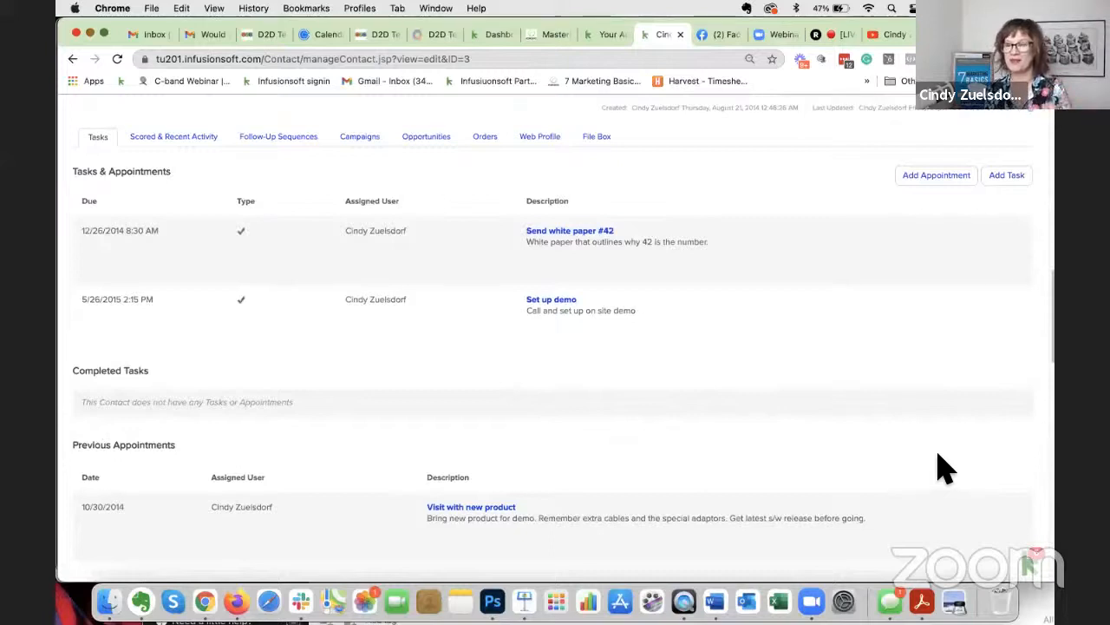
scroll(946, 468, down, 3)
- Add a note to the contact titled "Called, went great" with the description "Has budget, needs project in Sept. Set up lunch"
click(1006, 486)
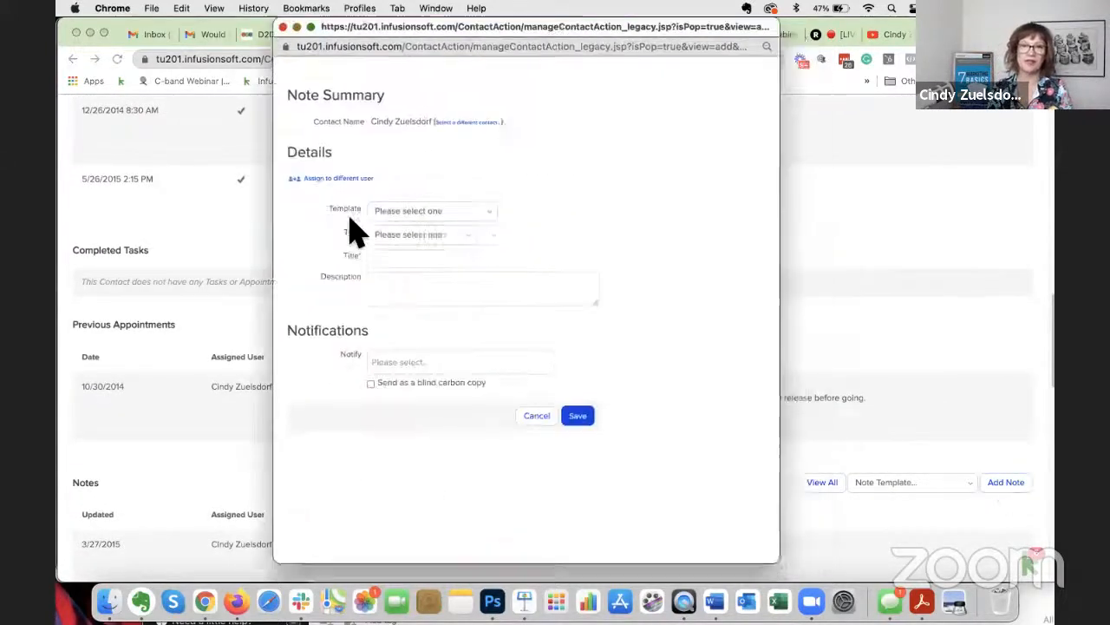
click(413, 261)
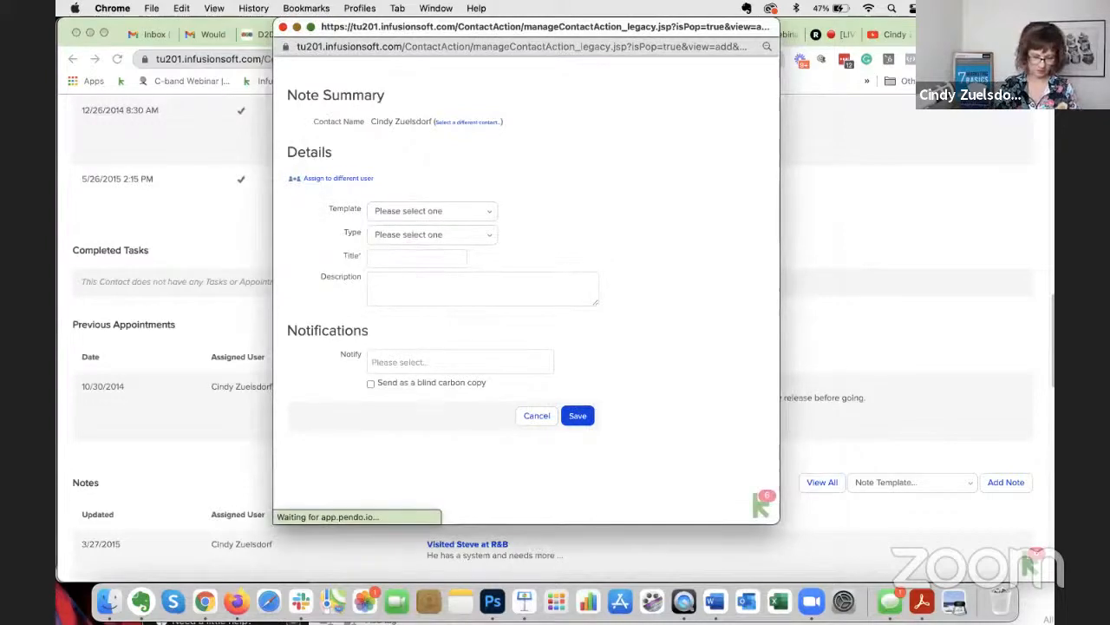
text(Called, went great)
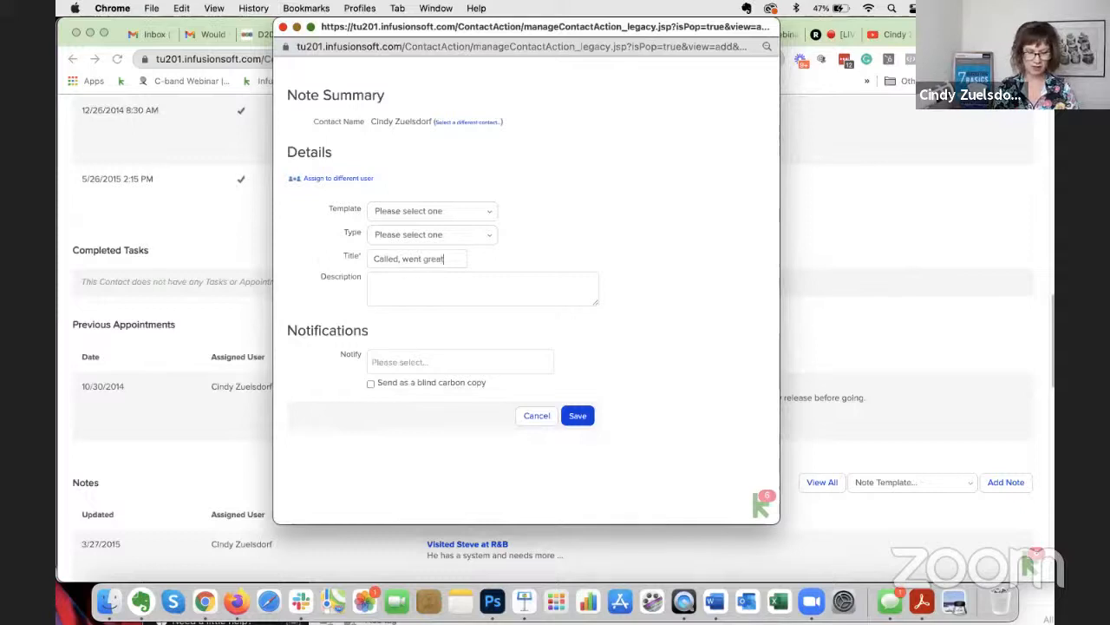
click(380, 281)
text(Has budget, needs project)
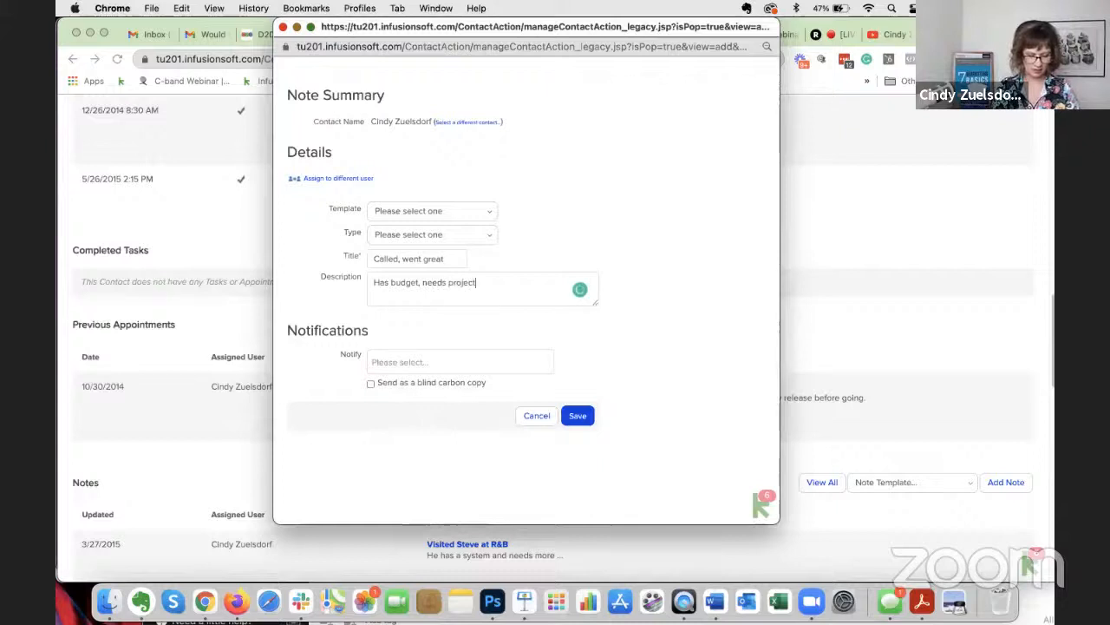
text( in Sept)
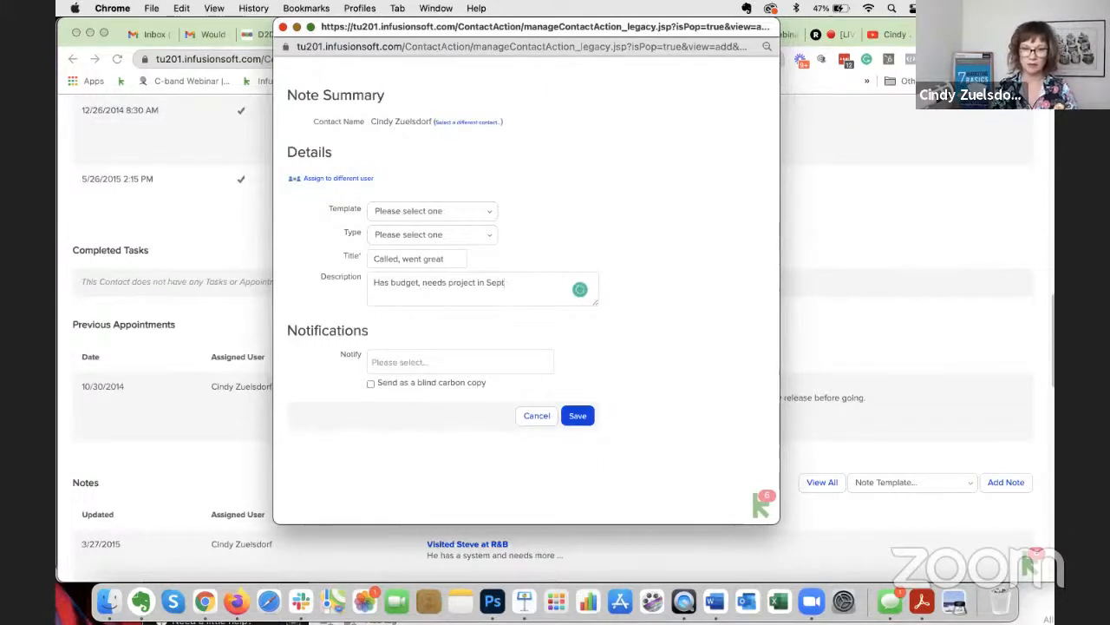
text(.)
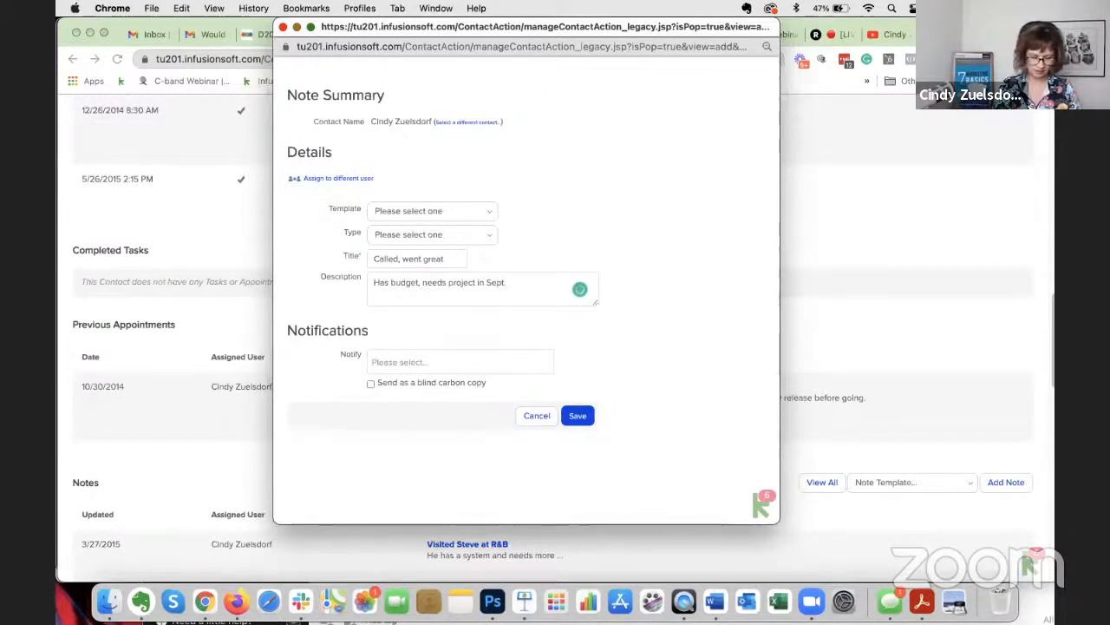
text( Set up lunch)
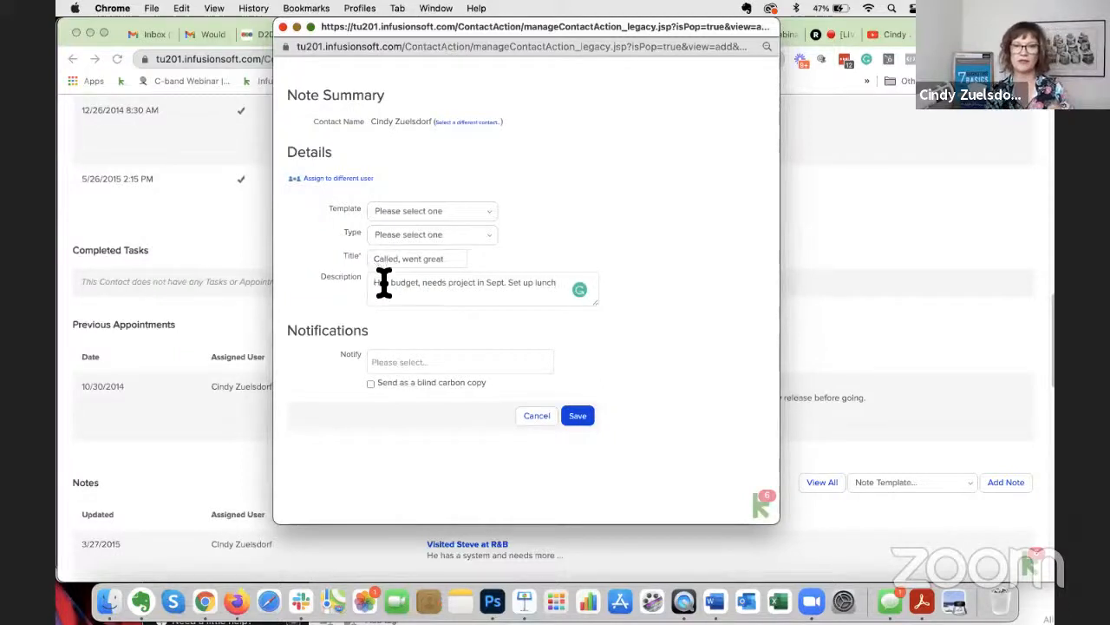
click(580, 417)
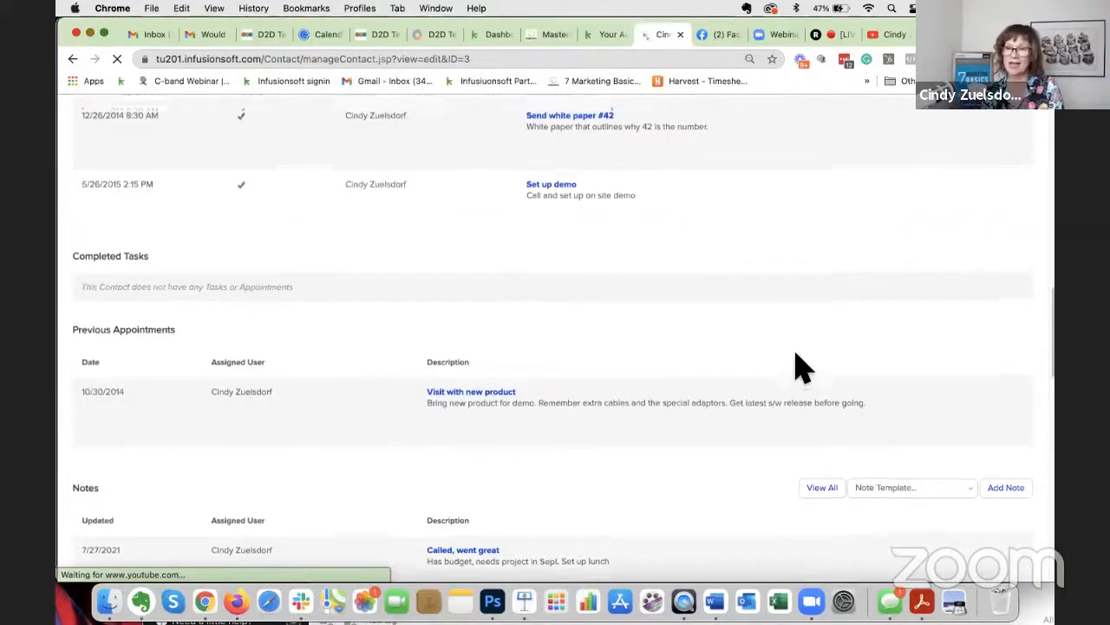
- Start a new task for the contact described as "Set up lunch meeting", with action date 07-29-2021 at 03:30 PM
scroll(798, 368, up, 5)
click(1006, 320)
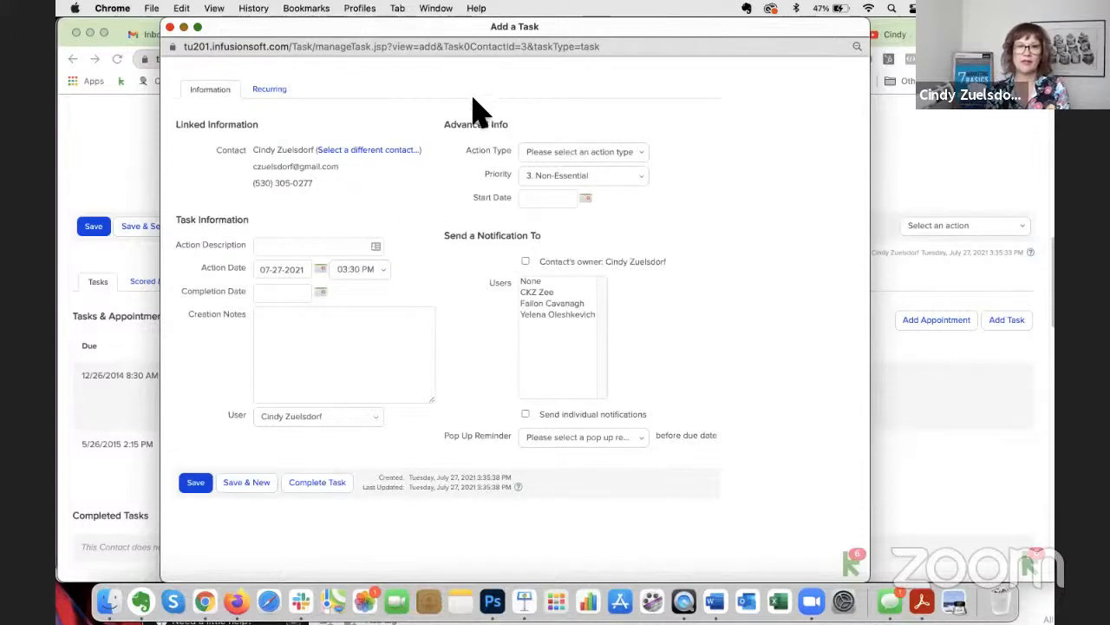
click(272, 246)
text(Set up lunch)
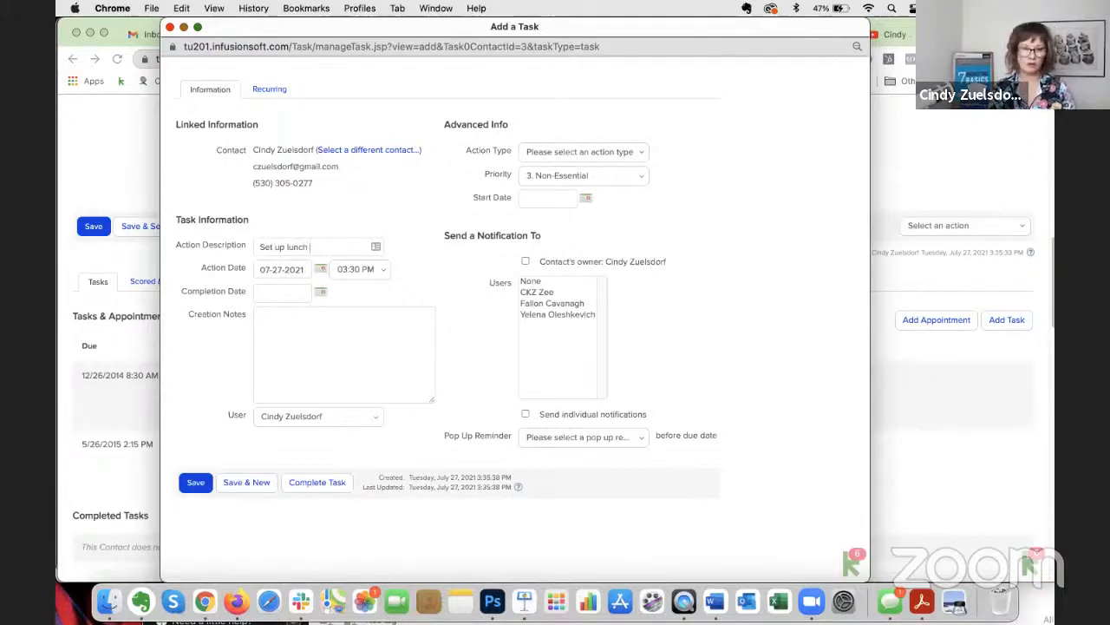
text( meeting)
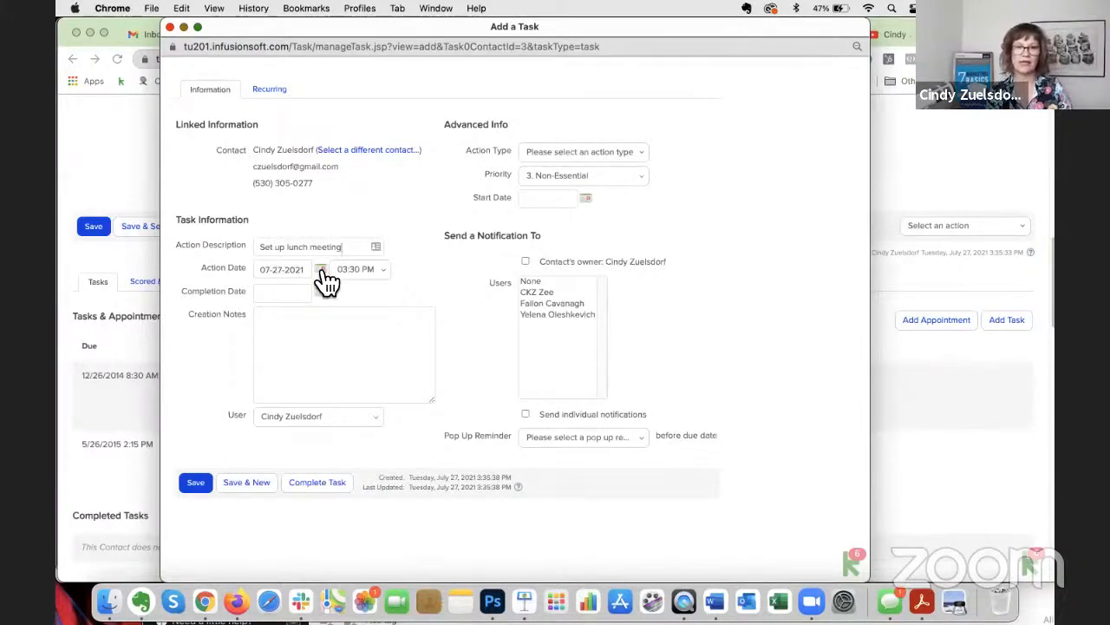
click(320, 270)
click(355, 391)
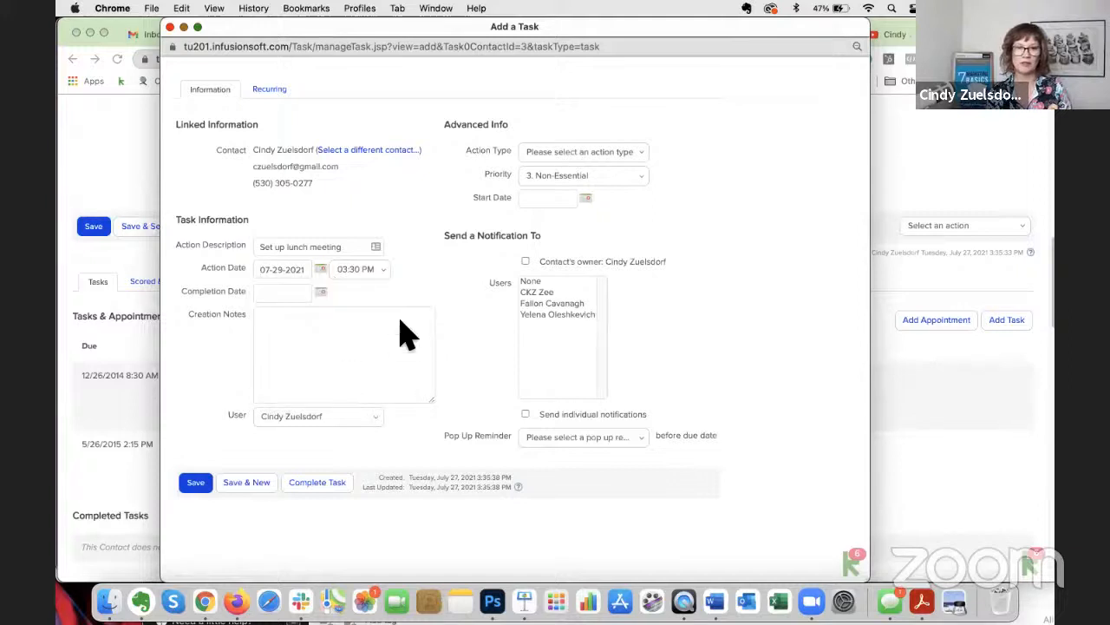
click(360, 269)
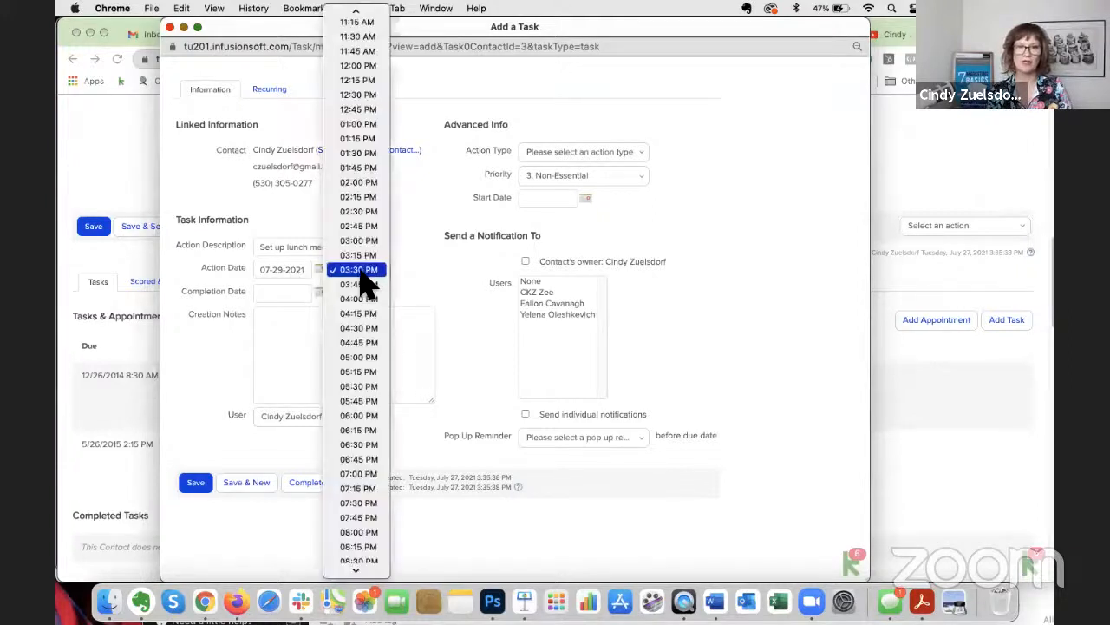
click(439, 272)
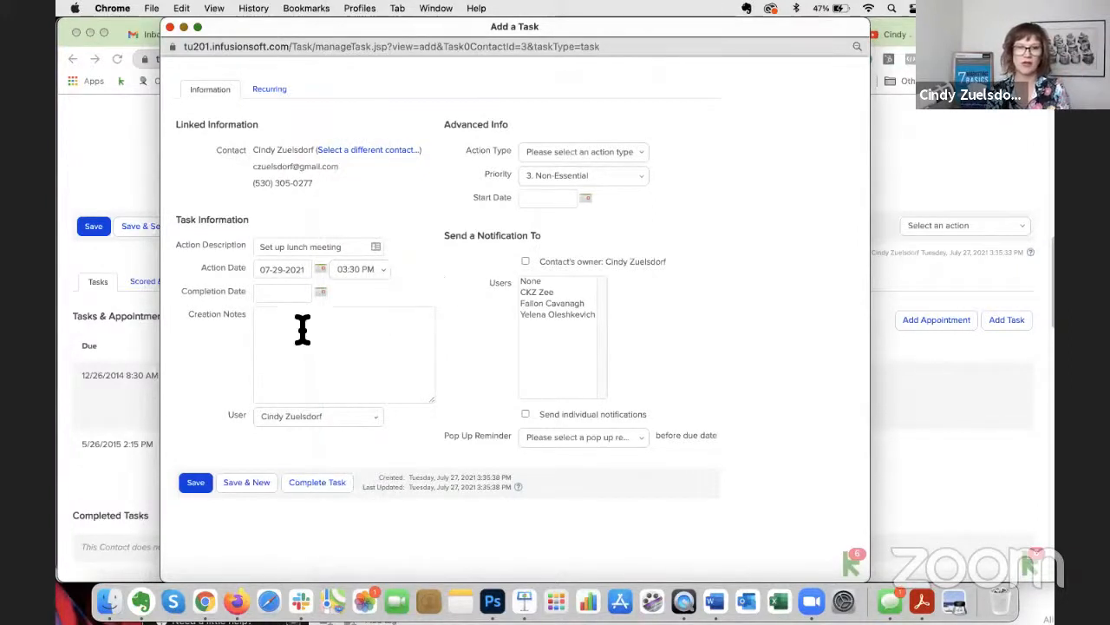
- Reuse the action description in the task's creation notes, extended to "Set up lunch meeting, has budget...", and keep the assigned user
triple_click(308, 246)
key(super+c)
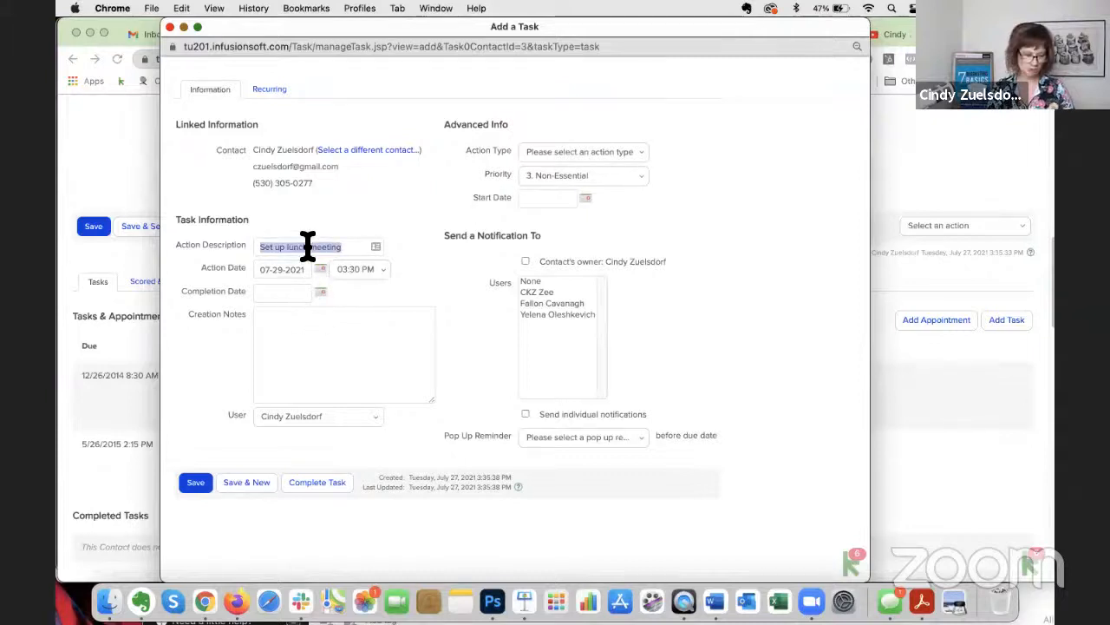
click(308, 328)
key(super+v)
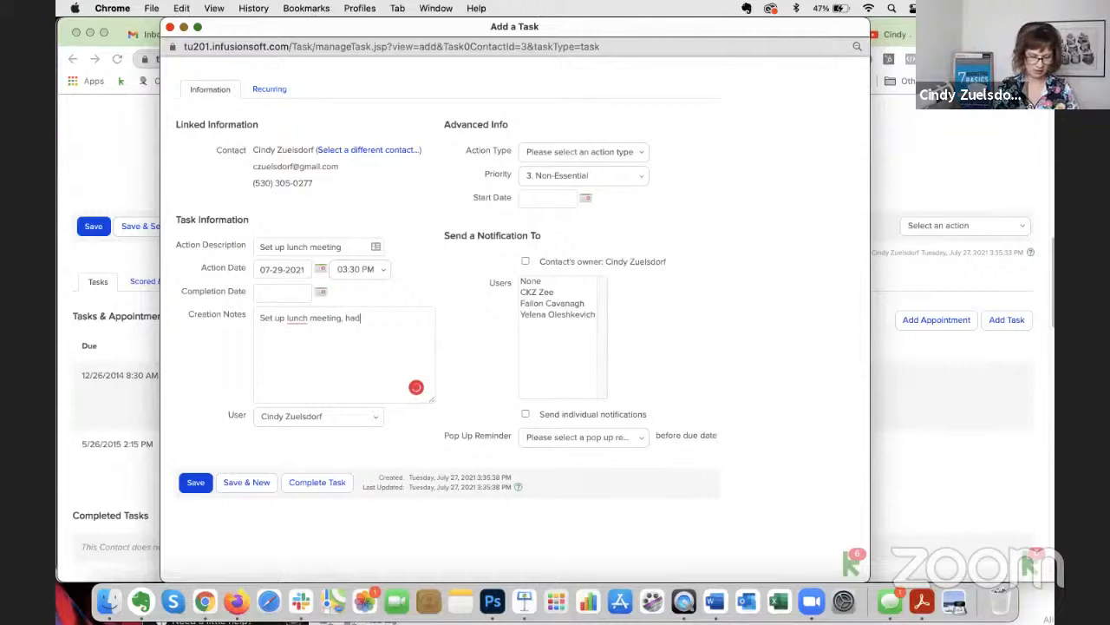
text(, has budget...)
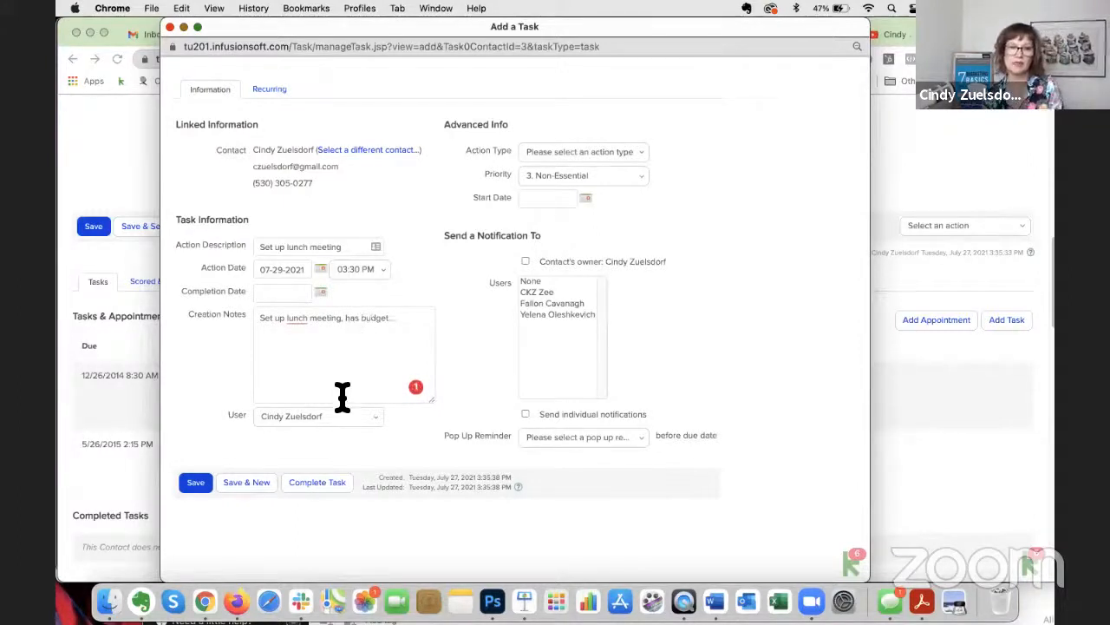
click(361, 422)
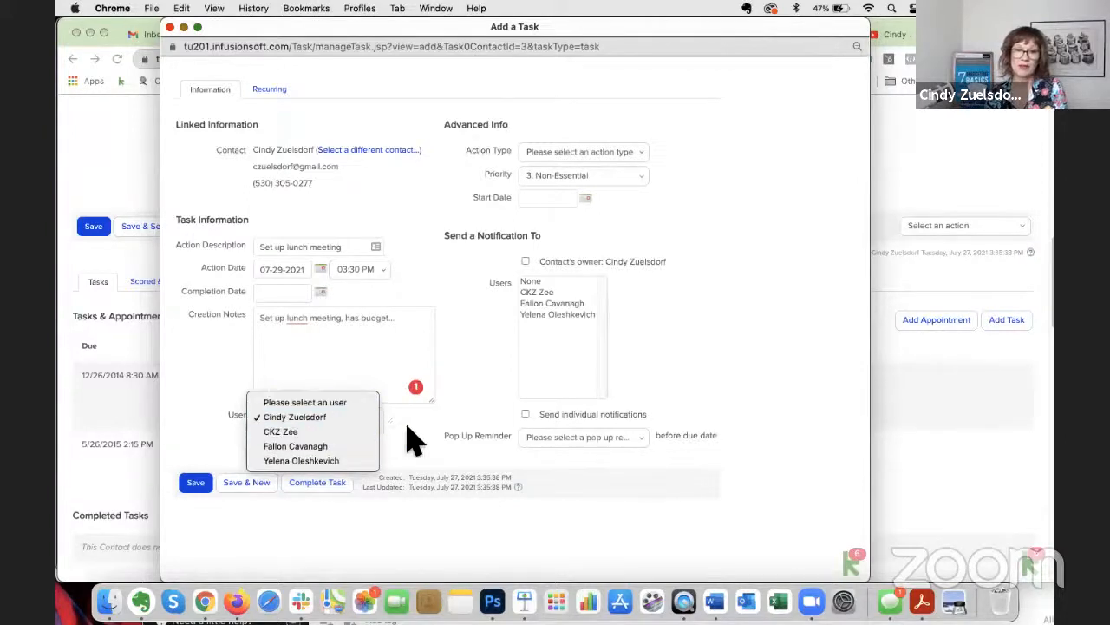
click(461, 389)
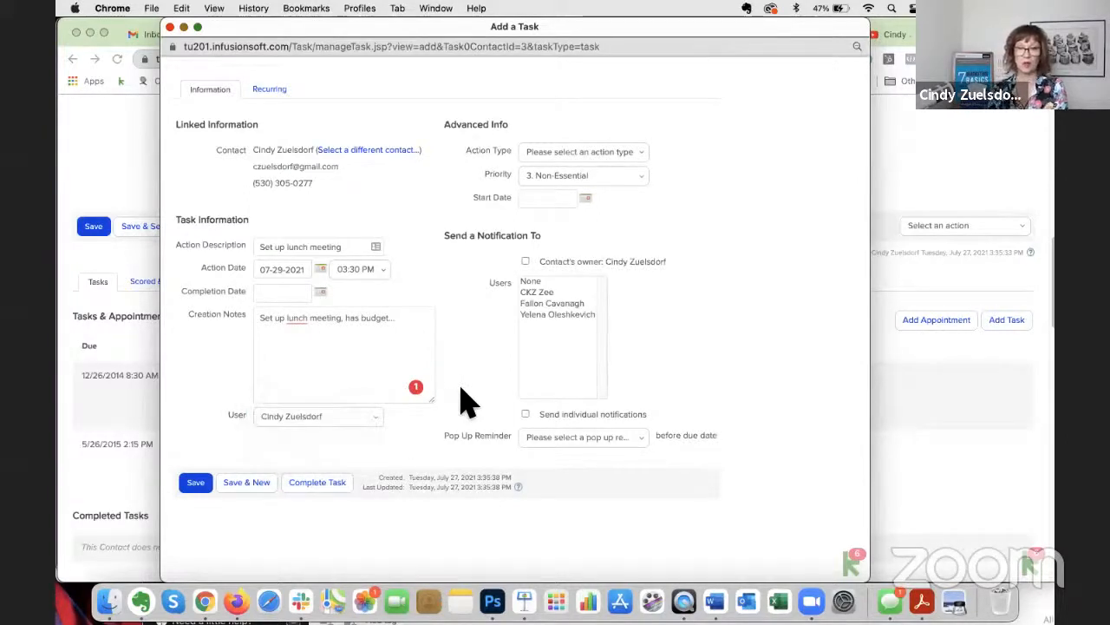
- Set the task's action type to Call and its priority to 2. Essential, and save the task
click(620, 152)
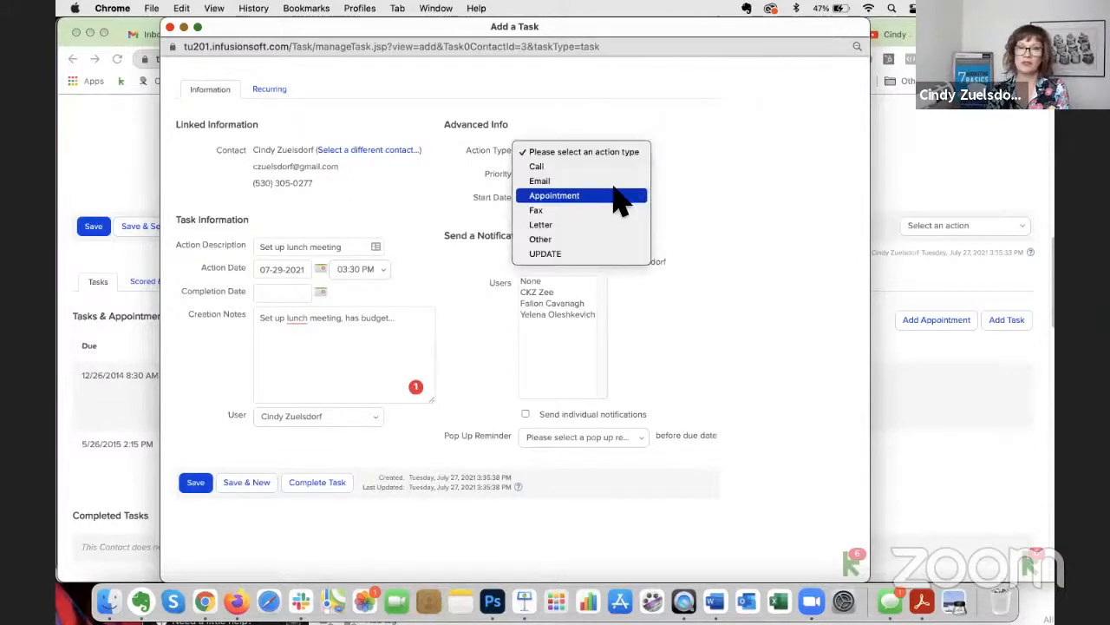
click(615, 166)
click(595, 174)
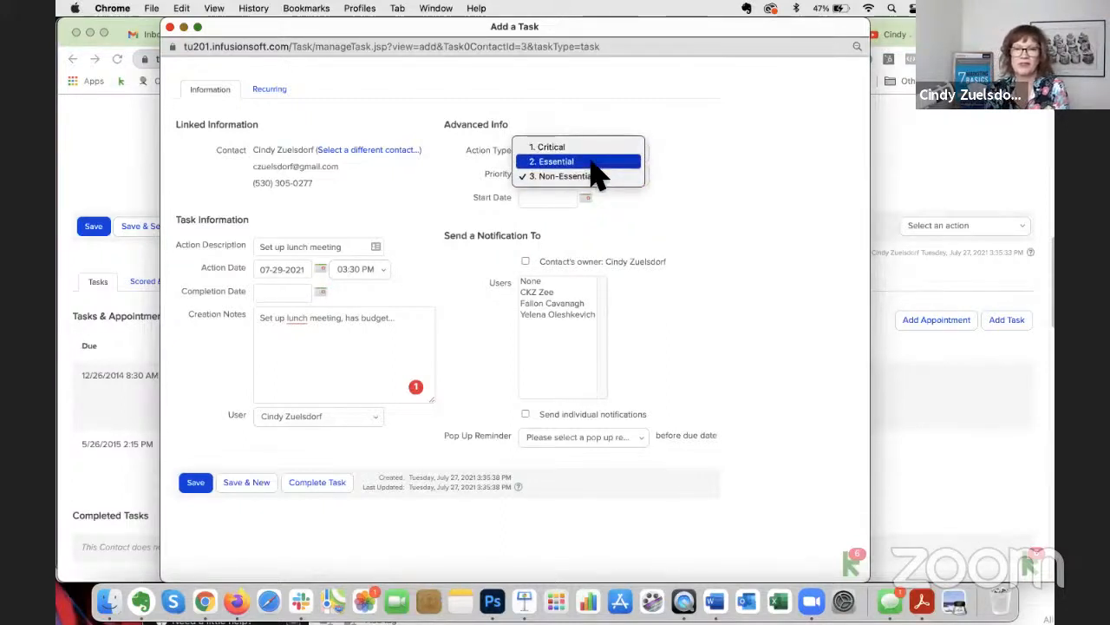
click(597, 165)
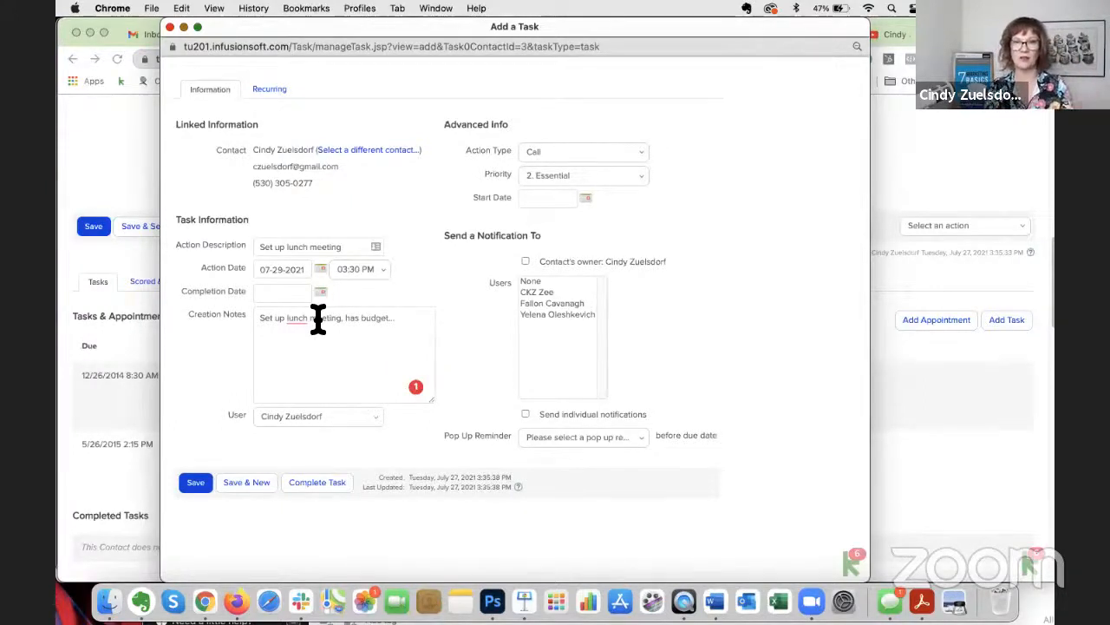
click(197, 484)
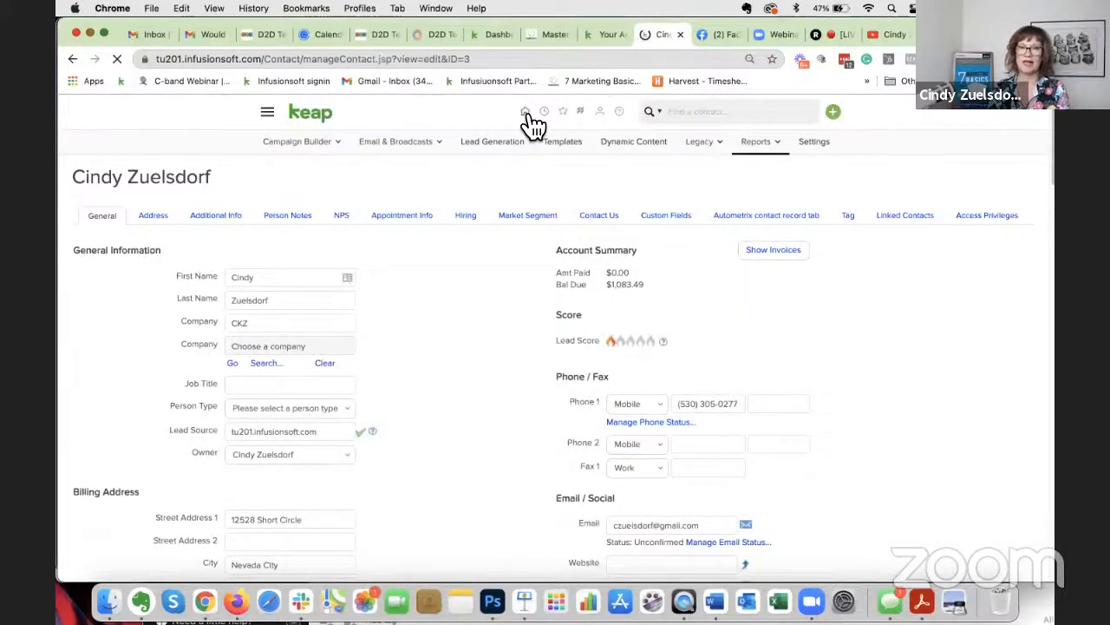
- Return to the dashboard and sort its Tasks list by due date
mouse_move(527, 117)
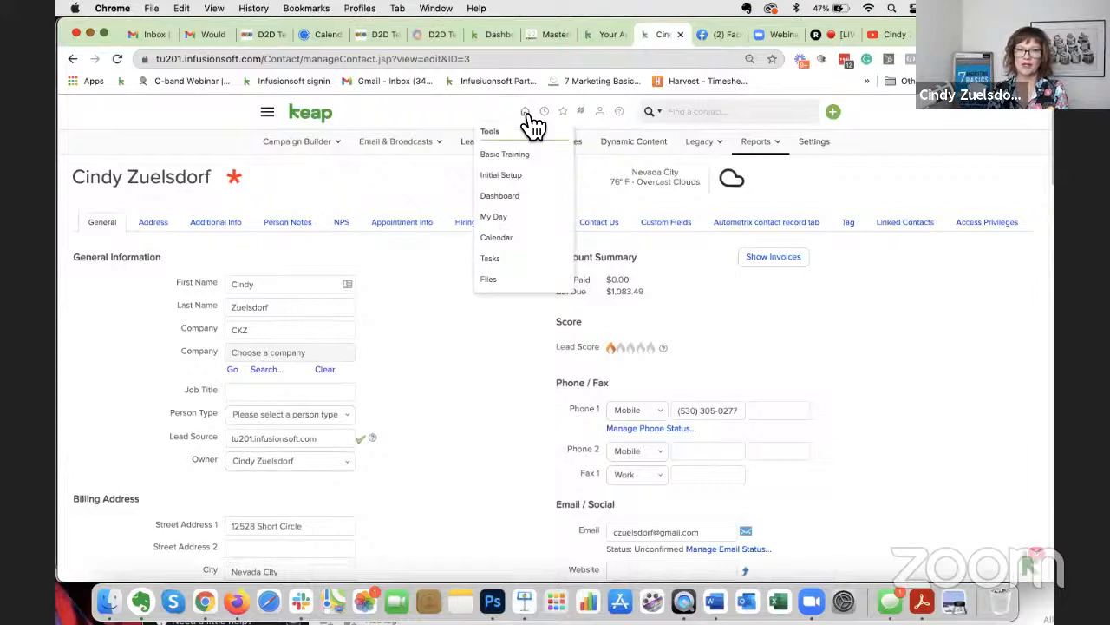
click(518, 201)
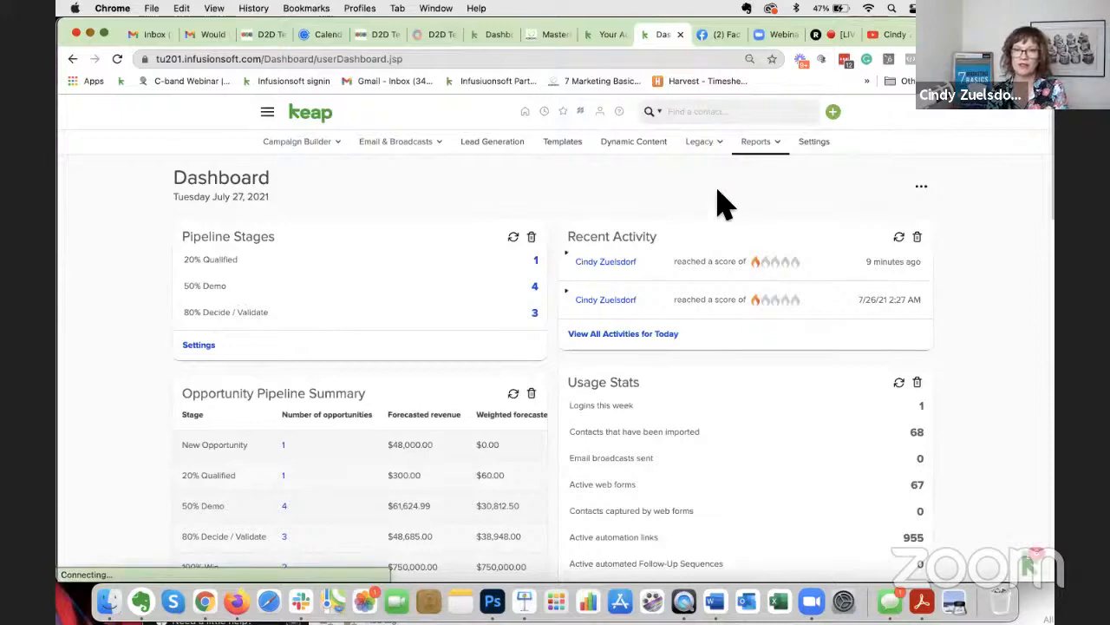
scroll(555, 225, down, 15)
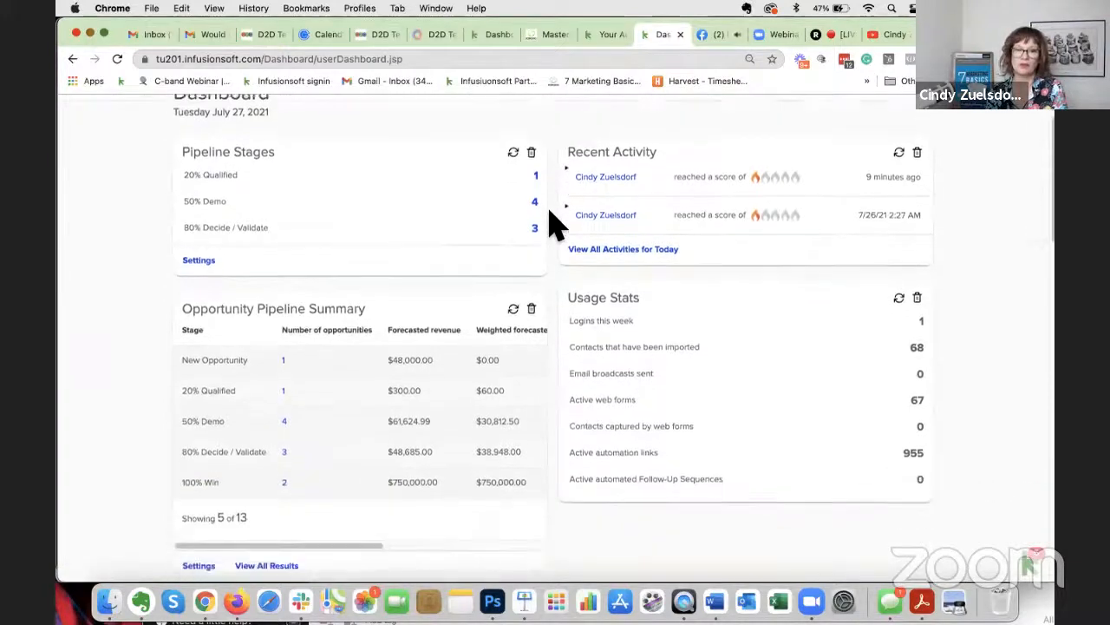
scroll(551, 224, down, 6)
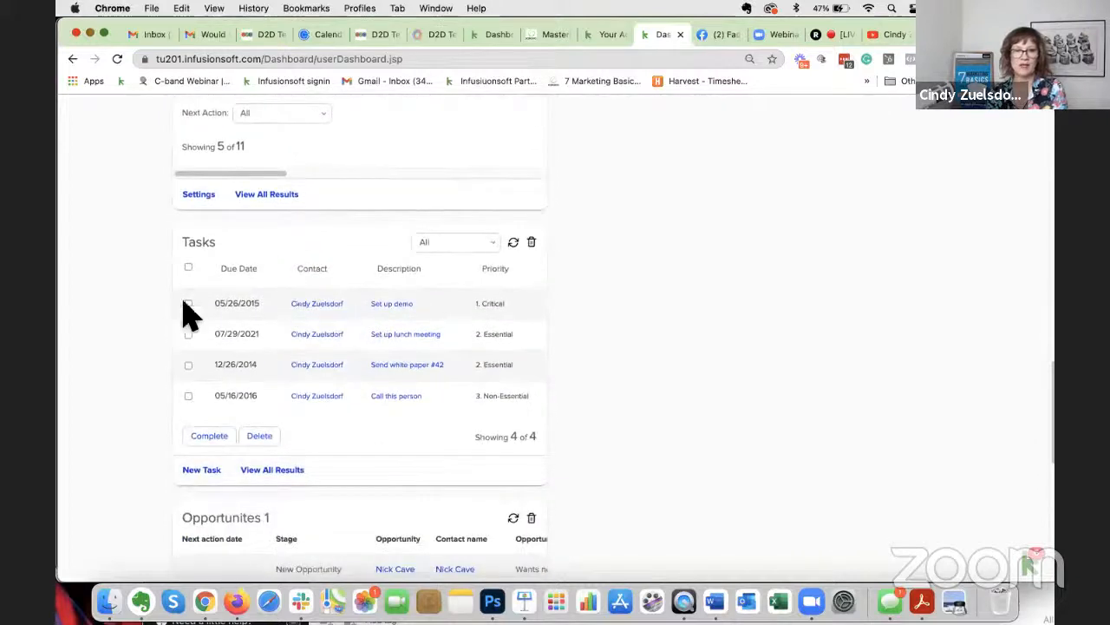
click(244, 272)
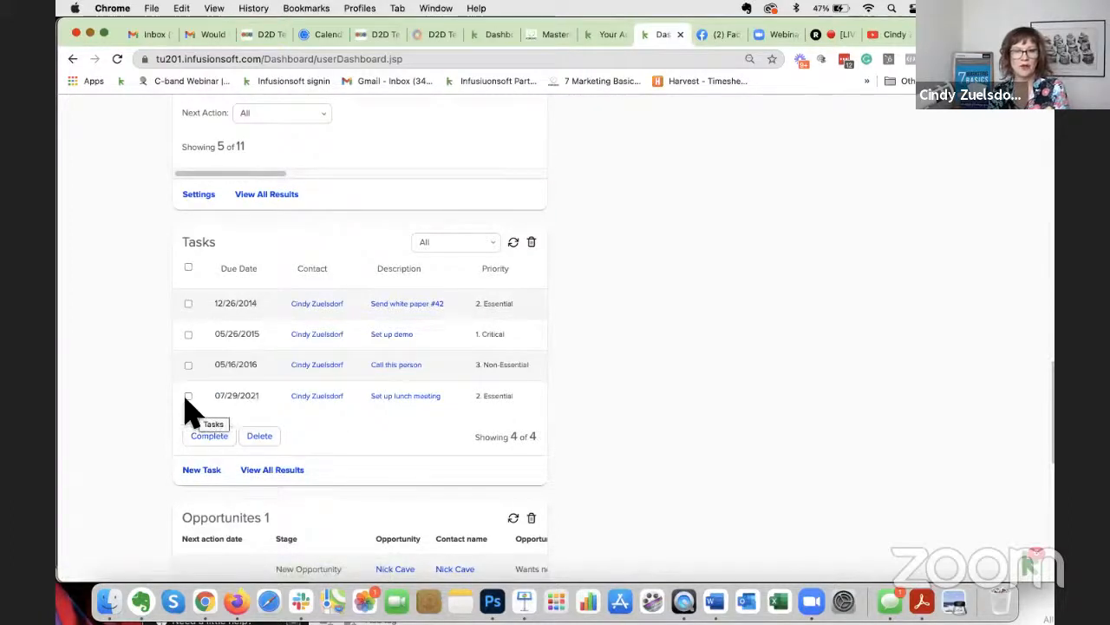
- View the contact record linked to the "Set up lunch meeting" task and return to the dashboard
click(318, 396)
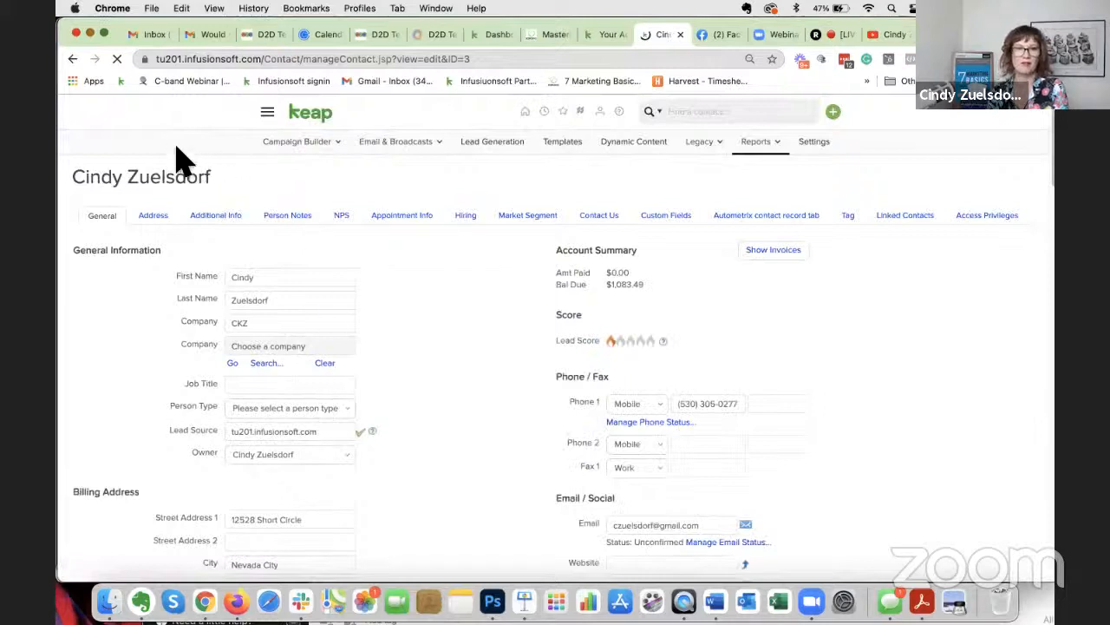
click(73, 59)
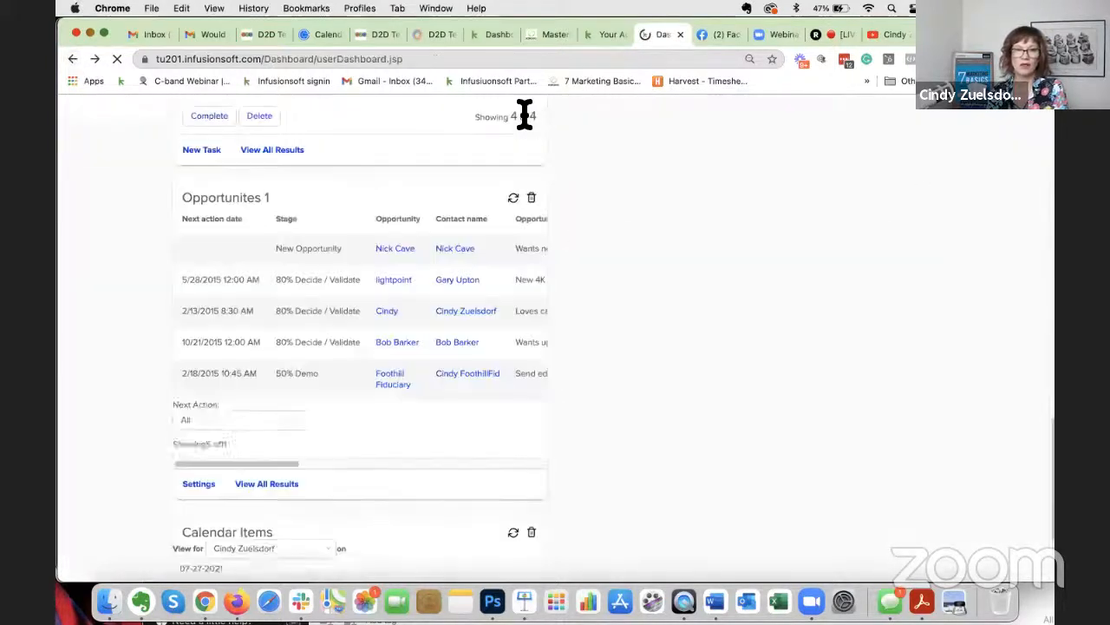
- Mark the "Call this person" task in the dashboard's Tasks list as complete
scroll(474, 387, down, 3)
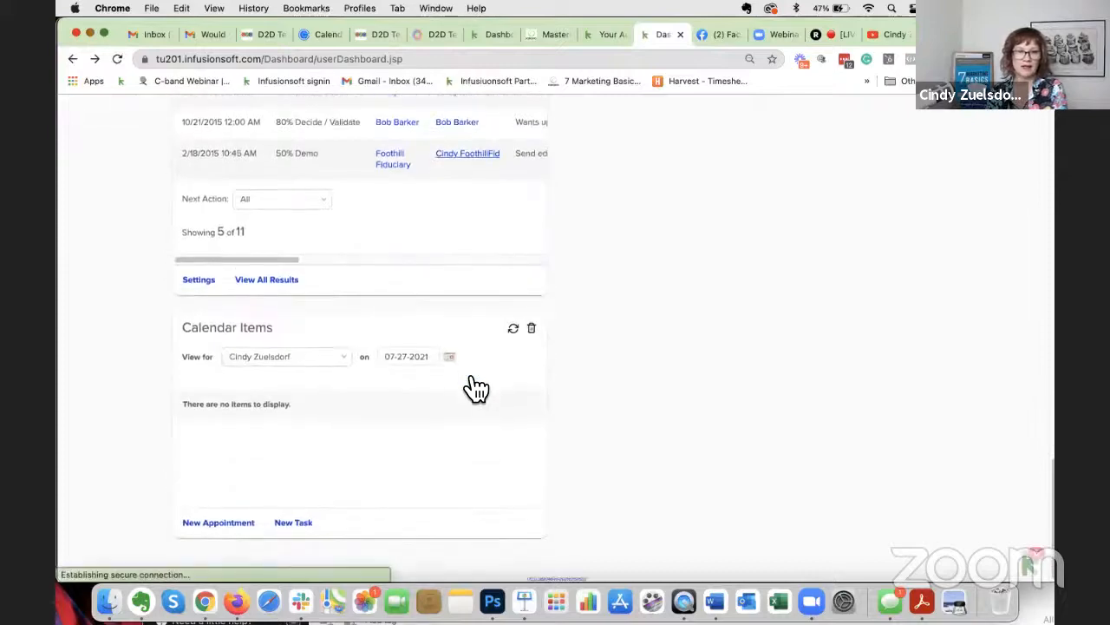
scroll(474, 387, up, 6)
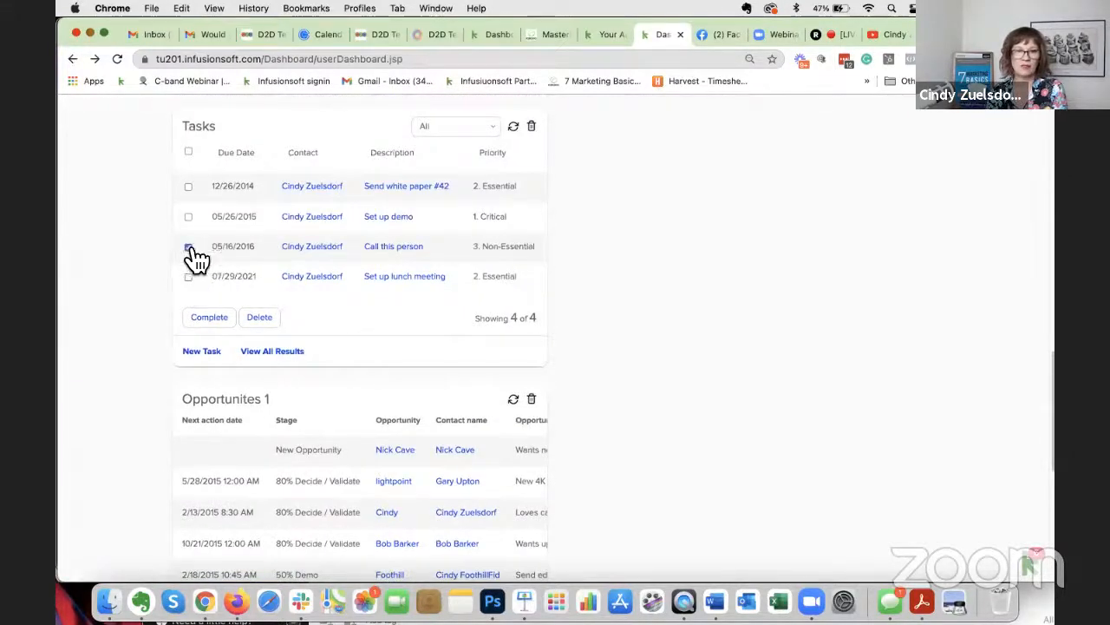
click(212, 318)
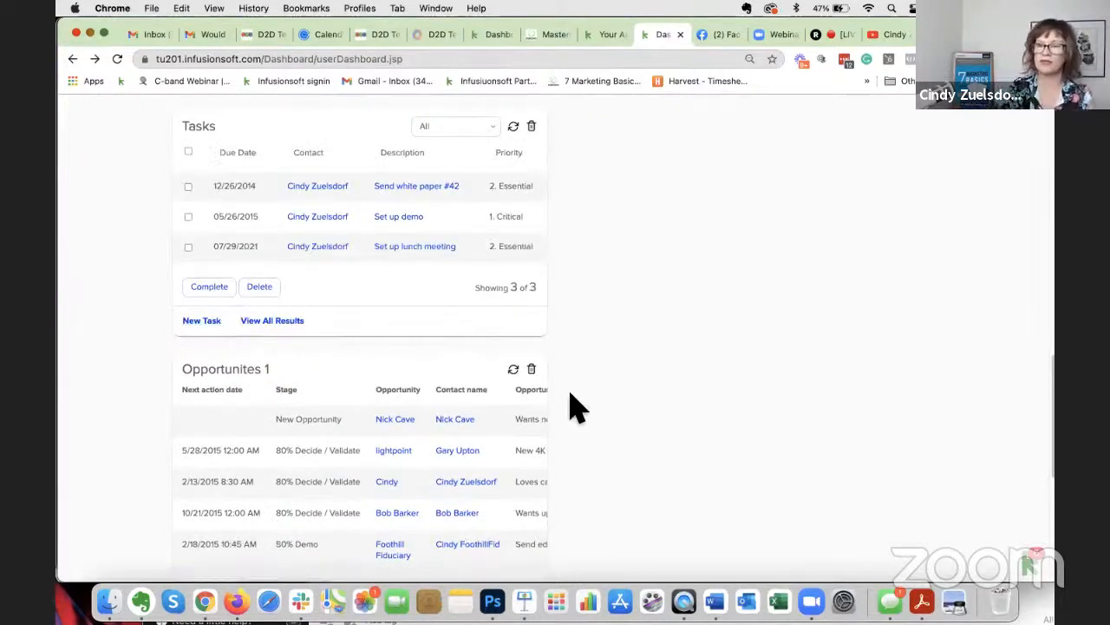
- Open the most recent contact under Recent Activity, review its tasks, appointments and notes, and return to the dashboard
scroll(570, 406, up, 15)
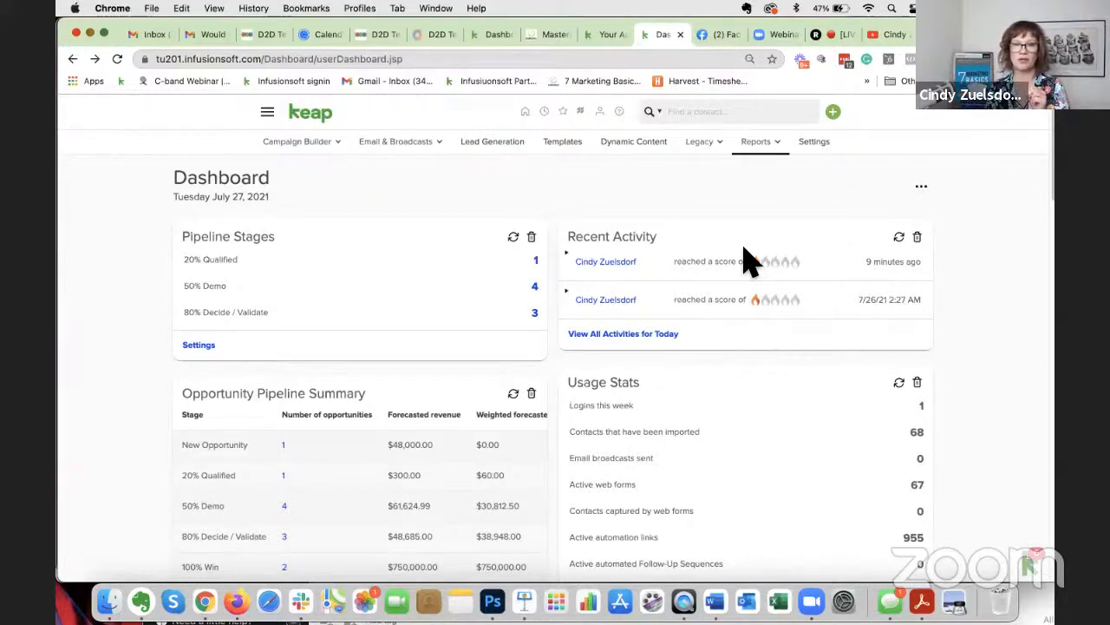
click(613, 267)
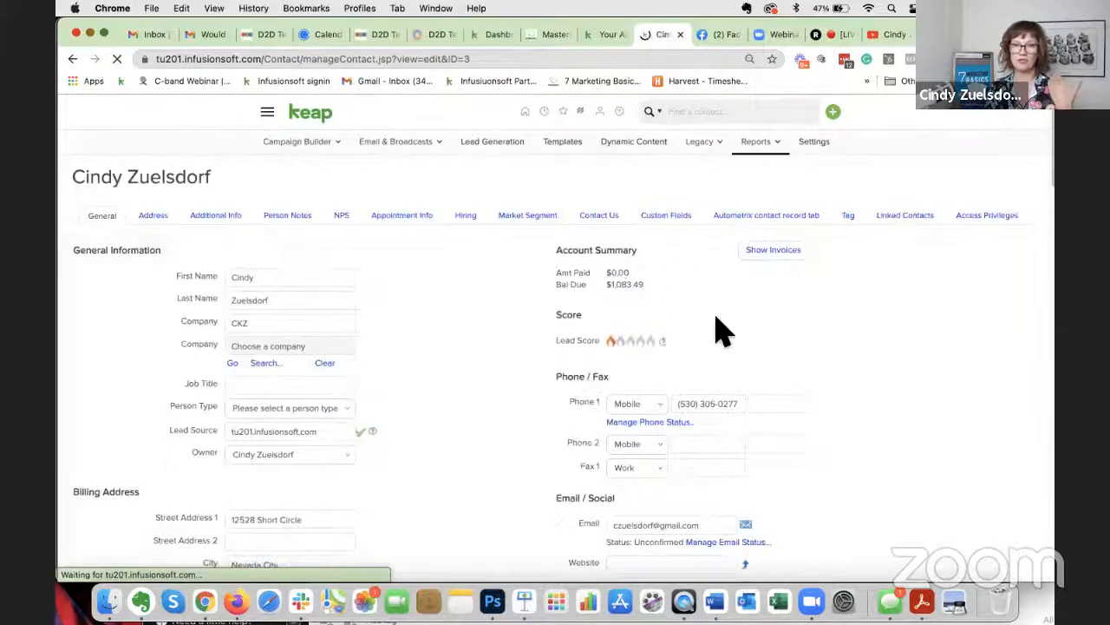
scroll(750, 334, down, 10)
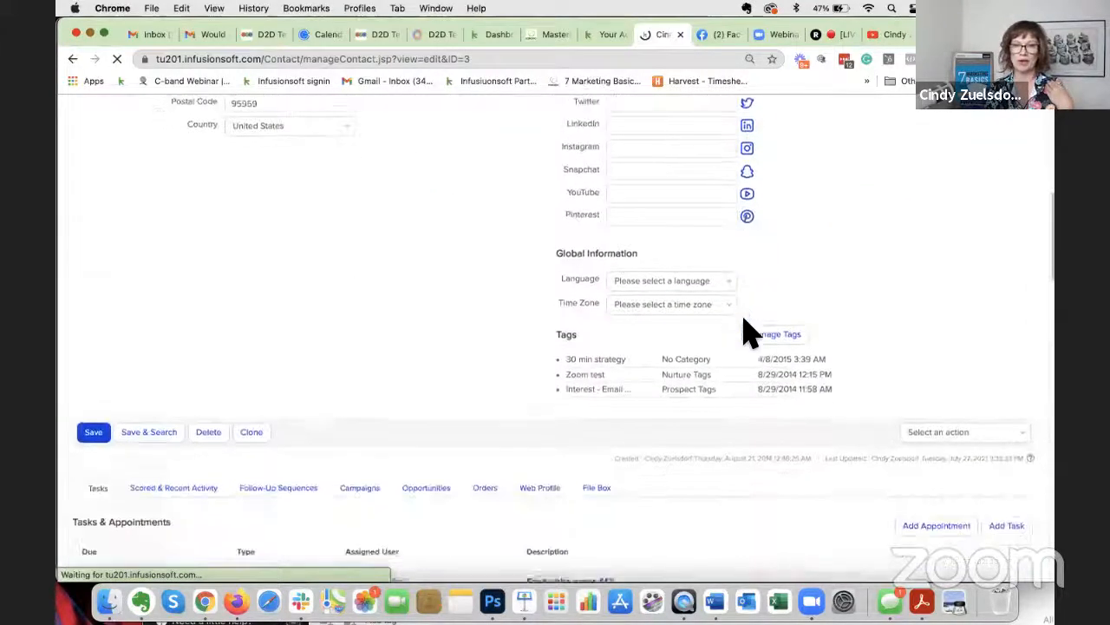
scroll(750, 334, down, 8)
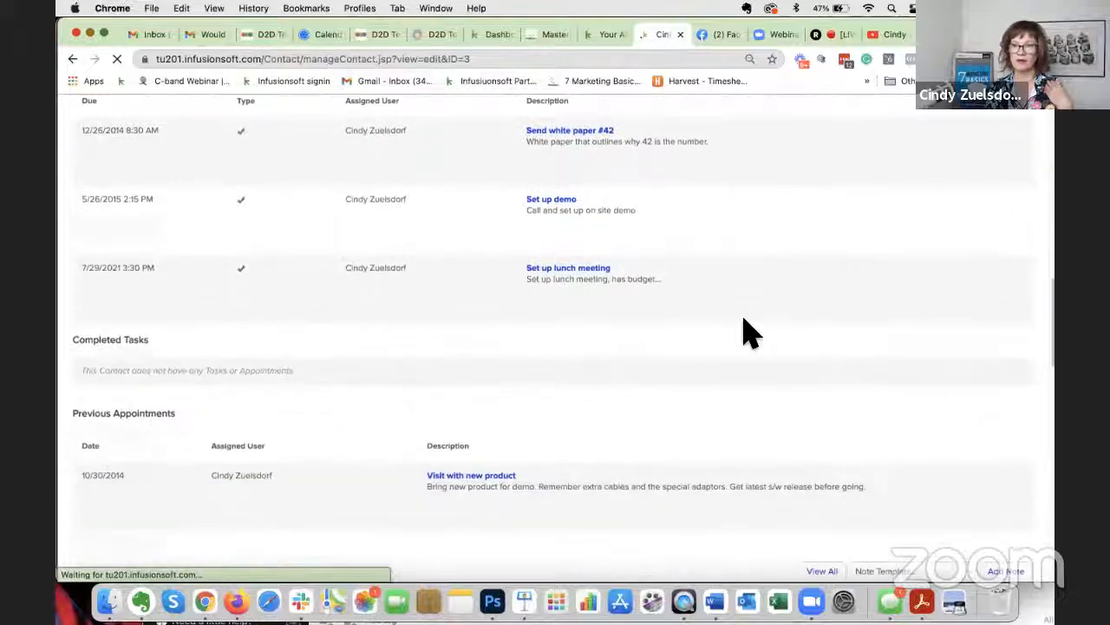
scroll(751, 334, down, 2)
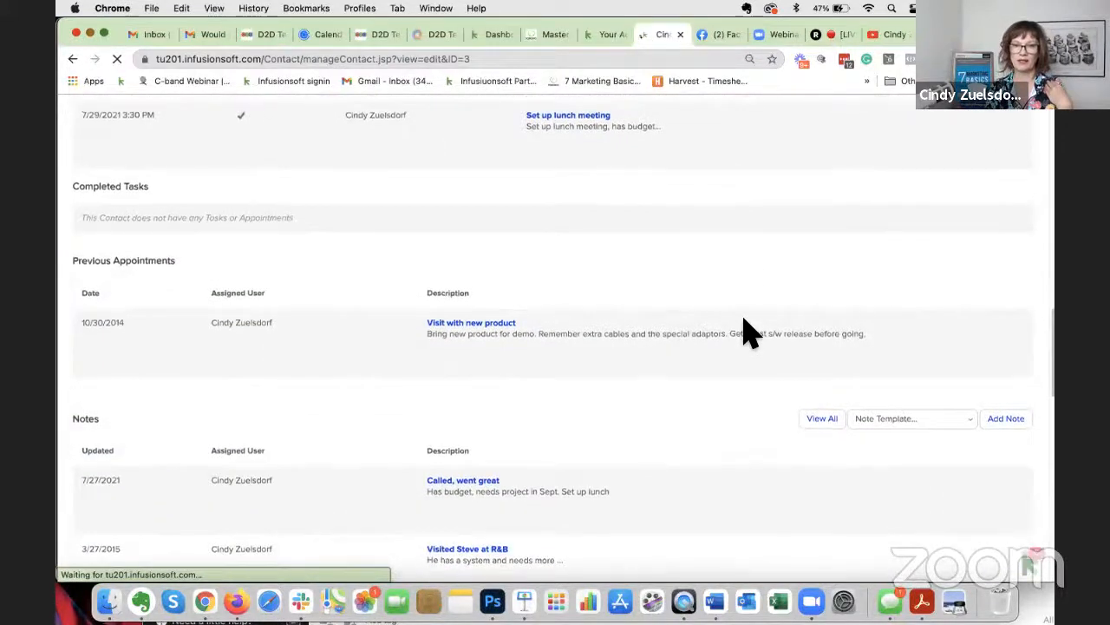
scroll(744, 330, down, 2)
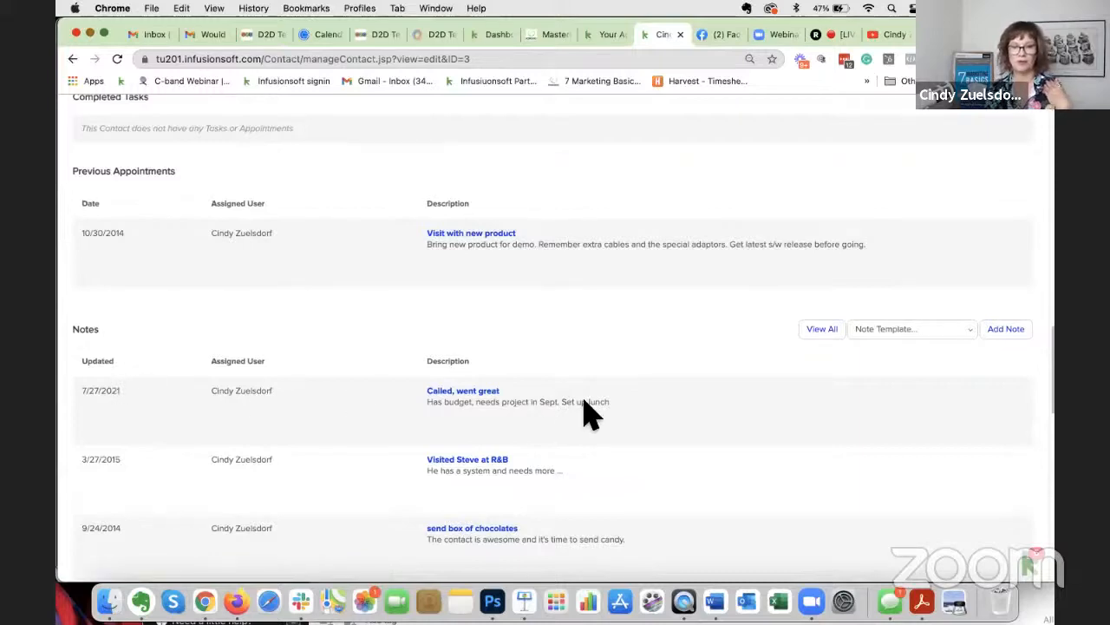
scroll(645, 408, up, 15)
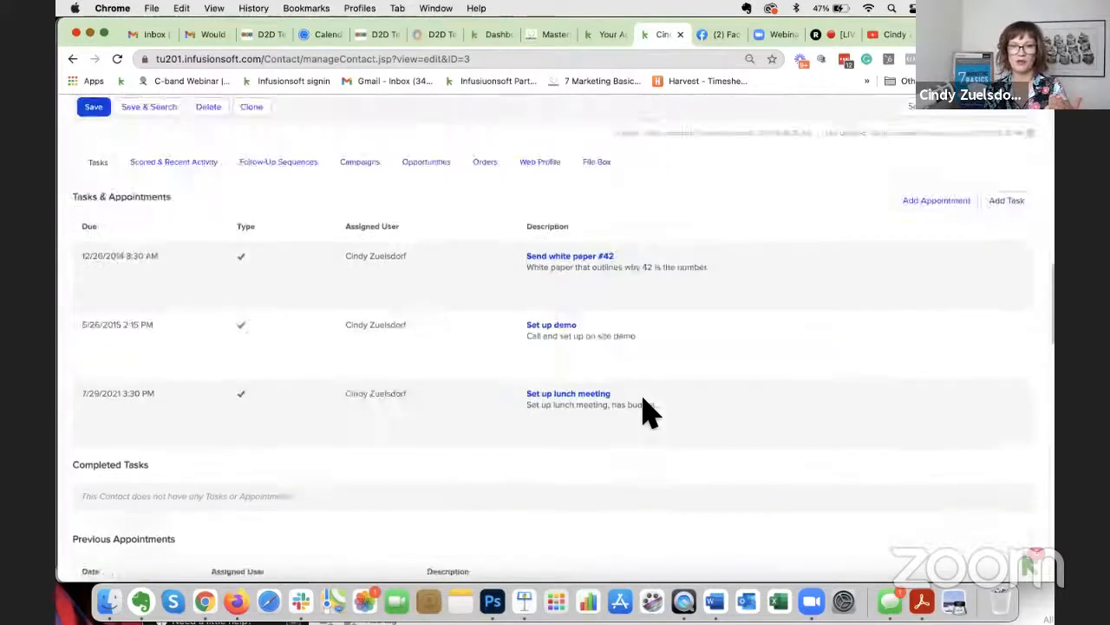
scroll(645, 402, up, 5)
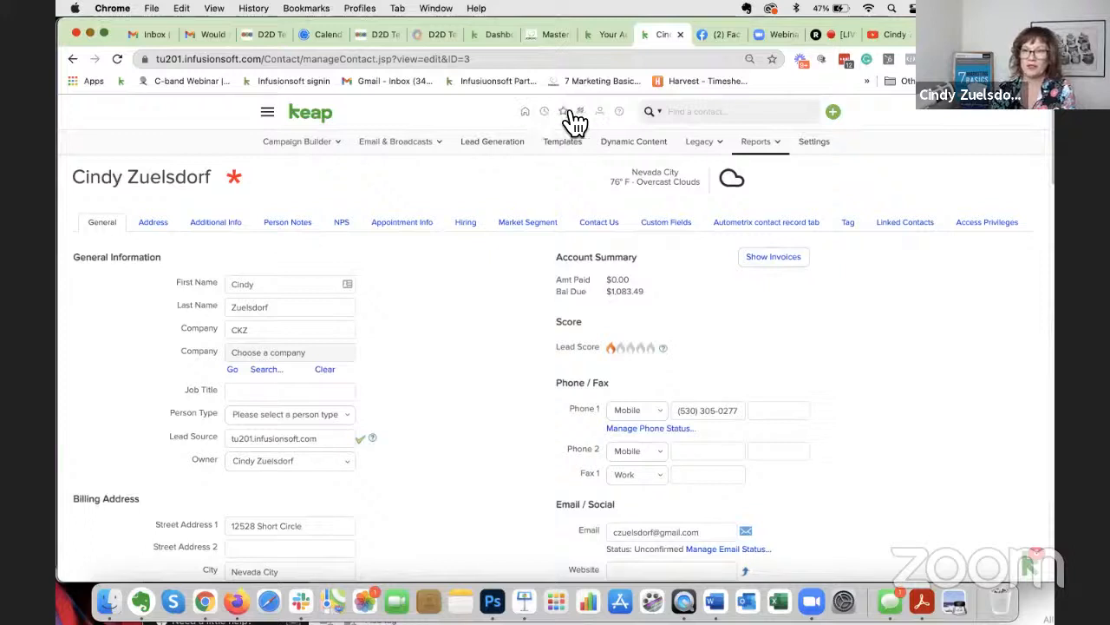
click(528, 122)
click(528, 198)
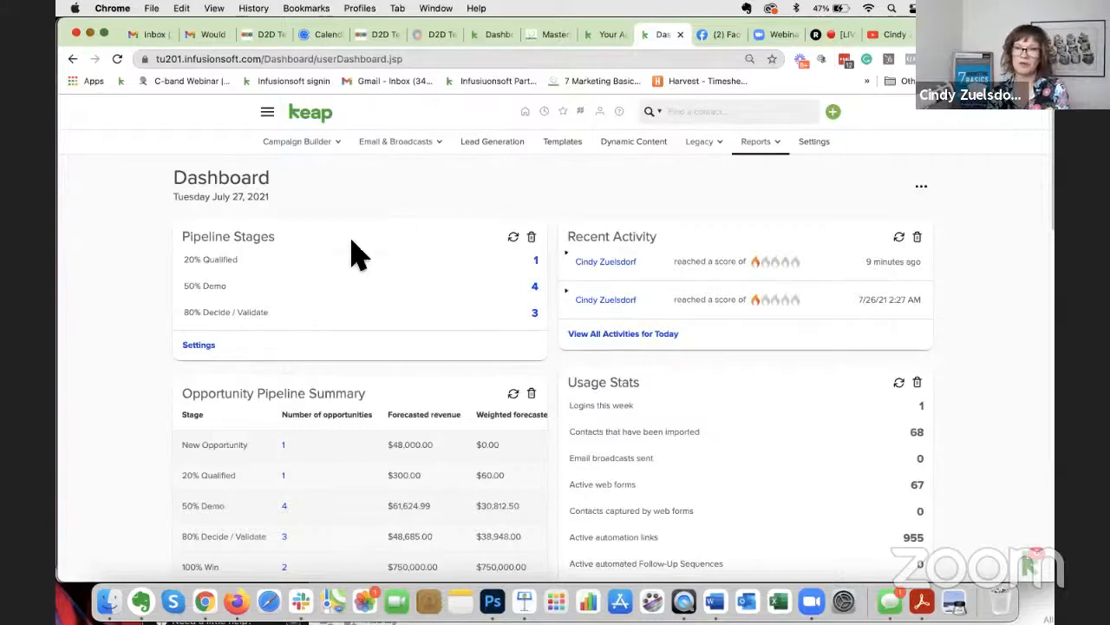
- Search for the contact by first initial and the start of the last name, and show the match in Quick Search
click(707, 116)
text(czue)
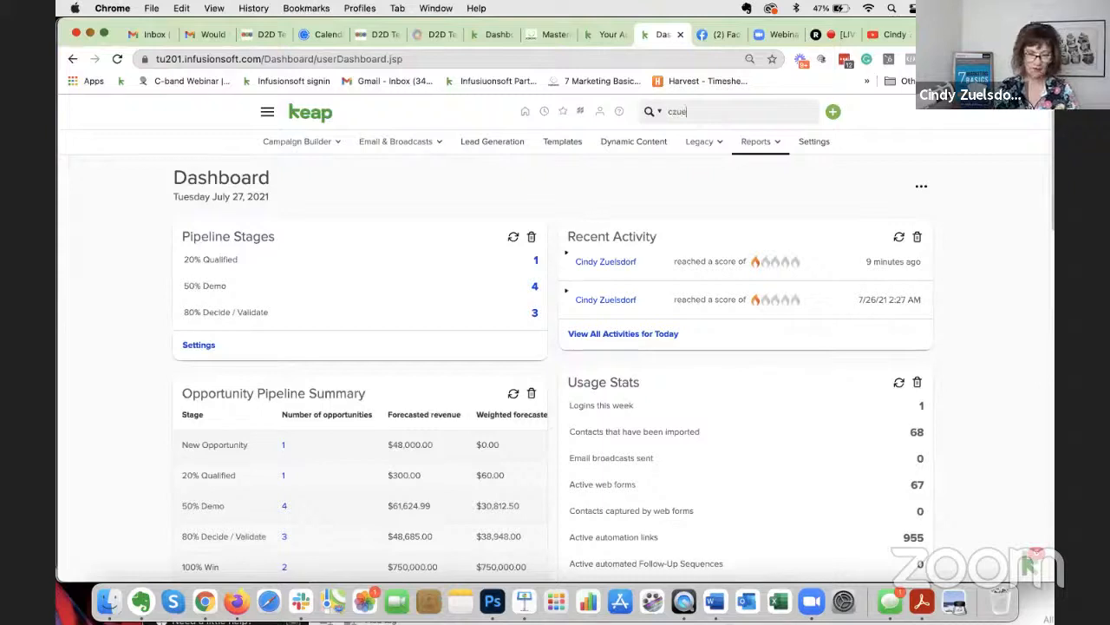
text(s)
key(BackSpace)
text(l)
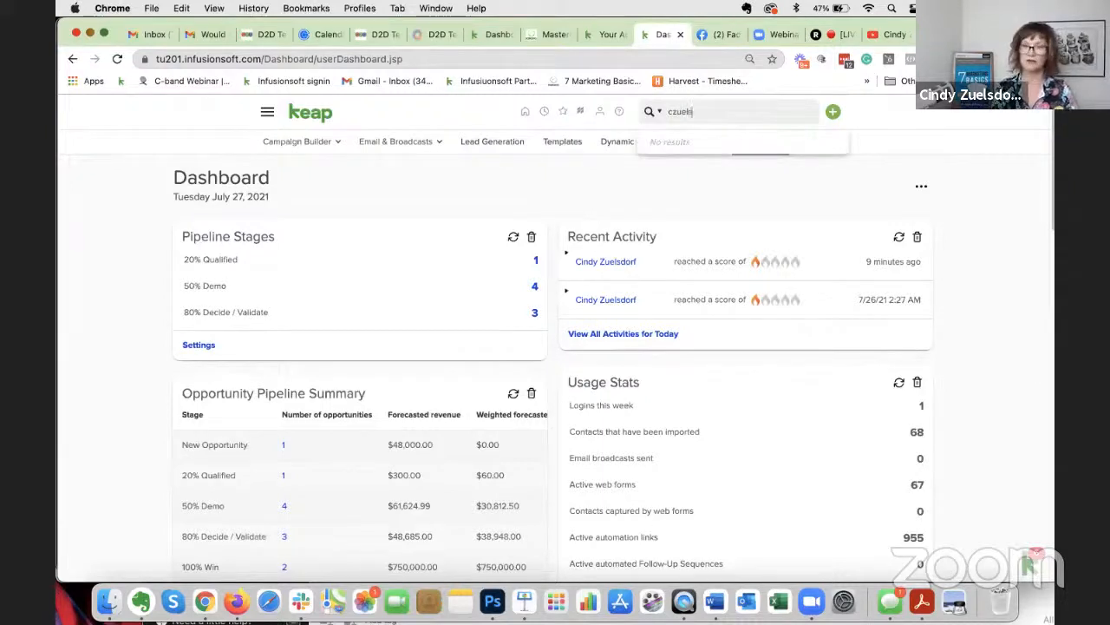
text(s)
click(735, 163)
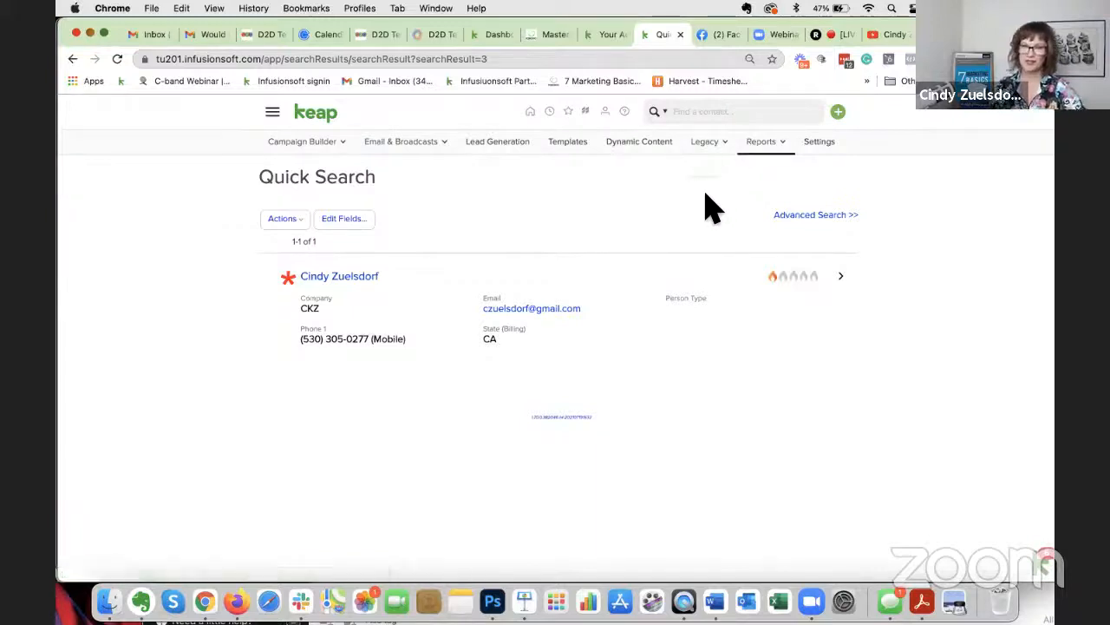
- Add a new opportunity for the found contact and title it "Sept Project -" followed by the contact's first name and last initial
mouse_move(534, 382)
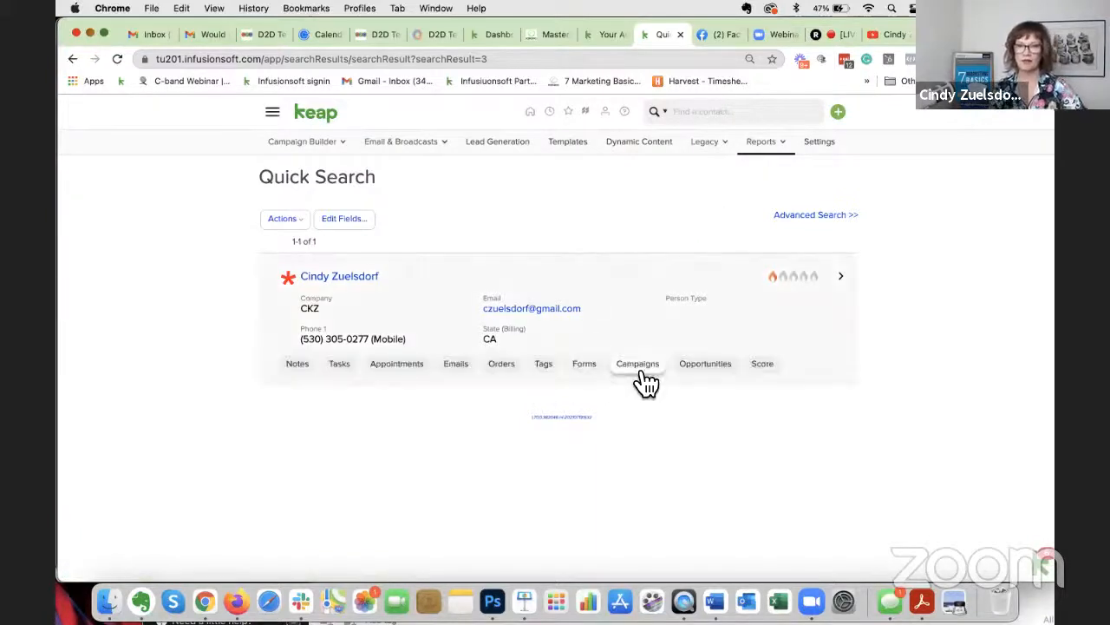
click(706, 367)
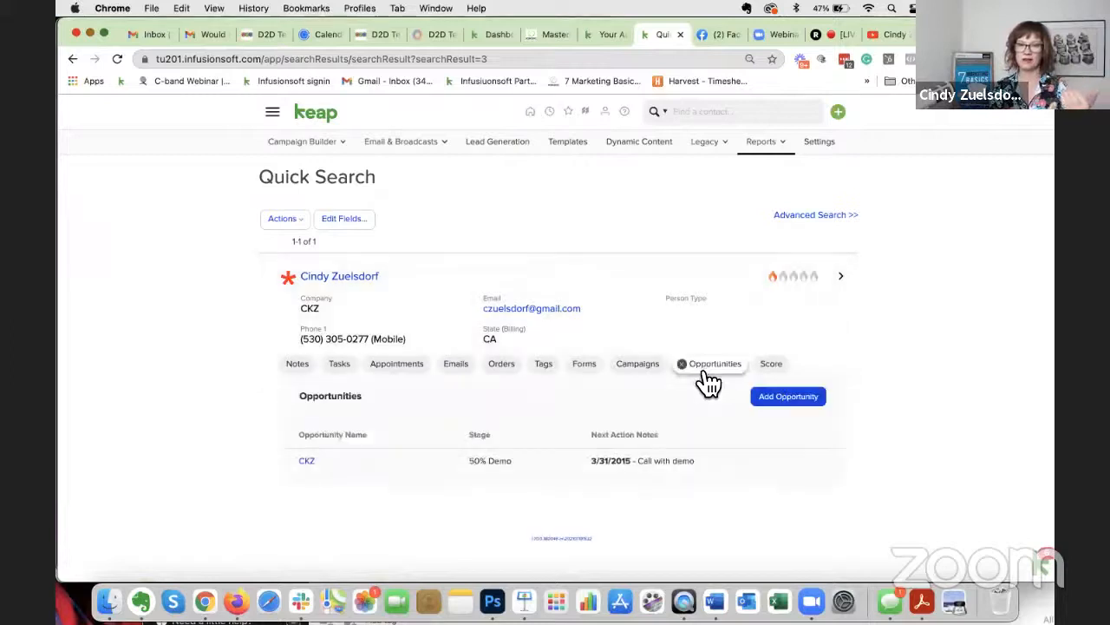
click(790, 398)
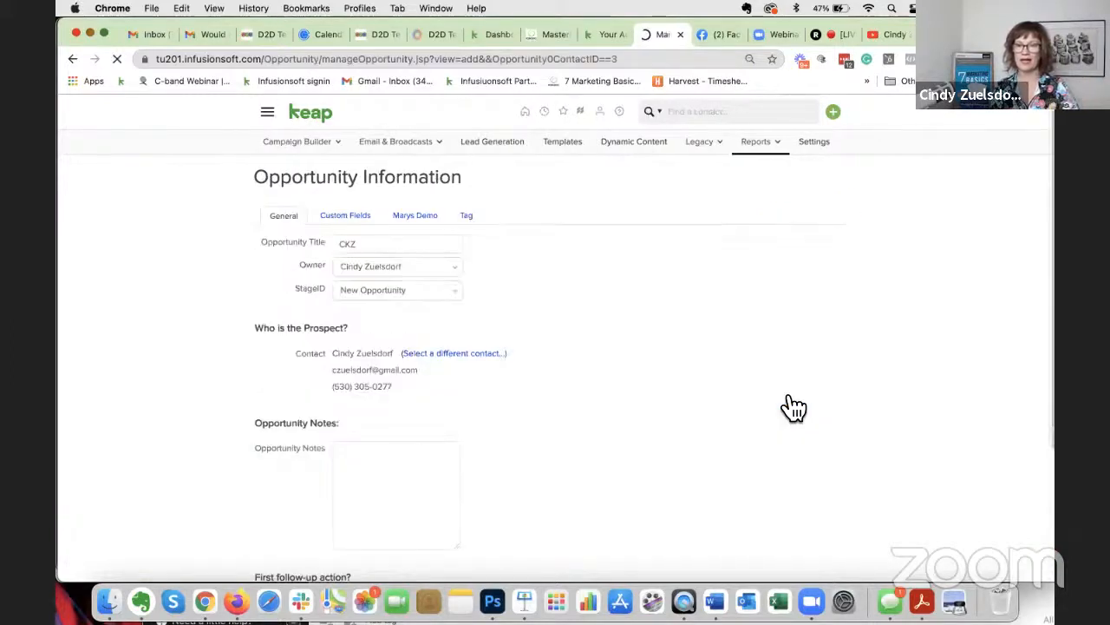
double_click(369, 248)
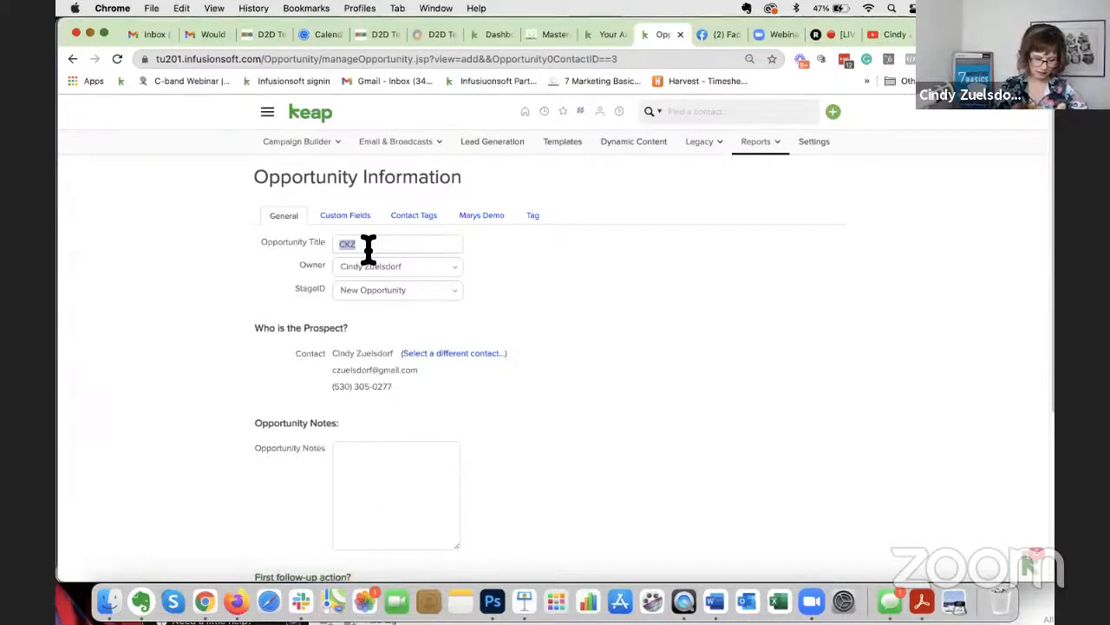
text(Sept)
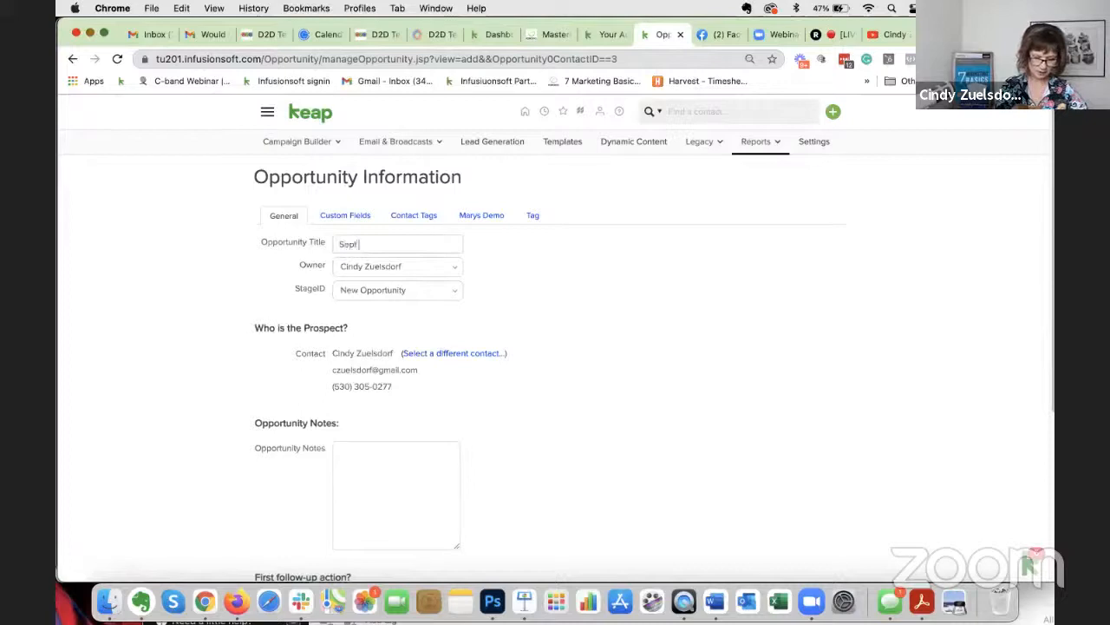
text( Pl)
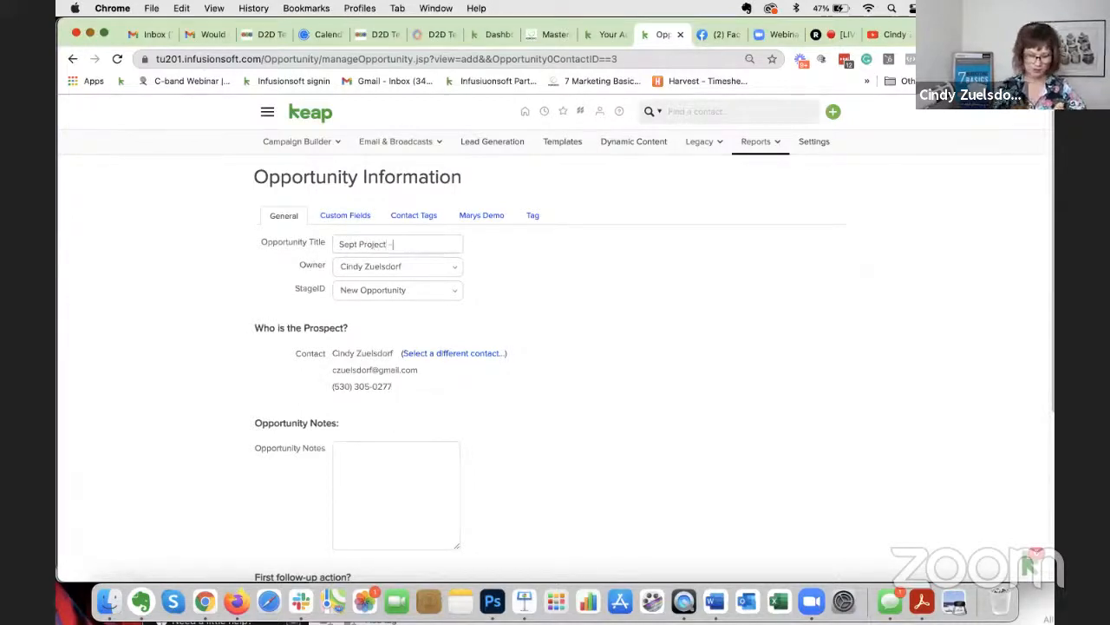
text(roject - Cindy Z)
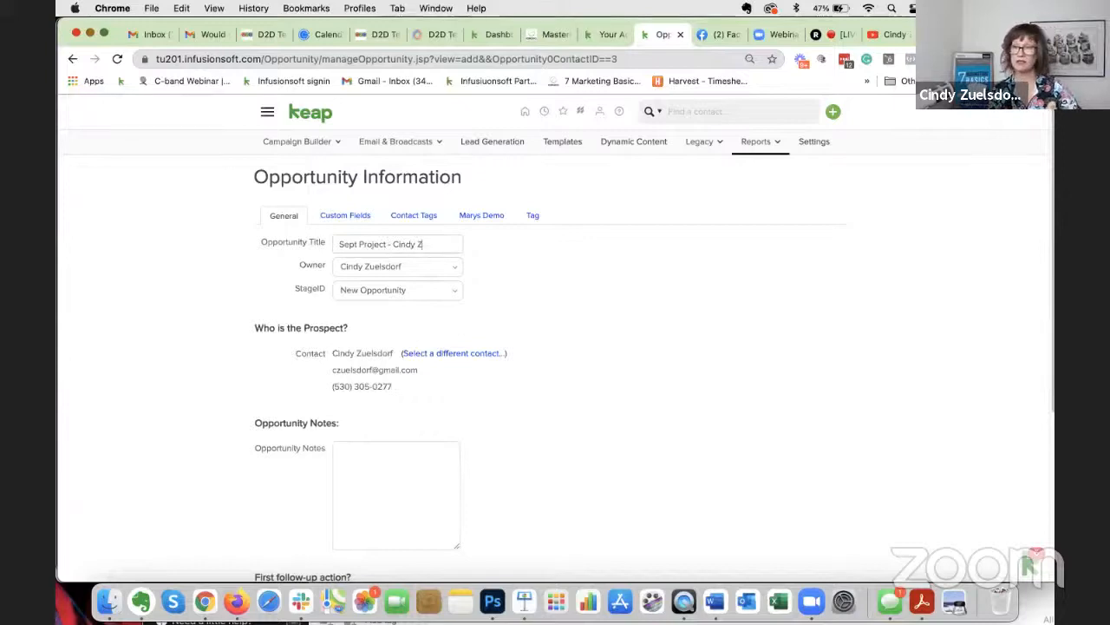
- Keep the assigned owner and set the opportunity's stage to 80% Decide / Validate
click(428, 267)
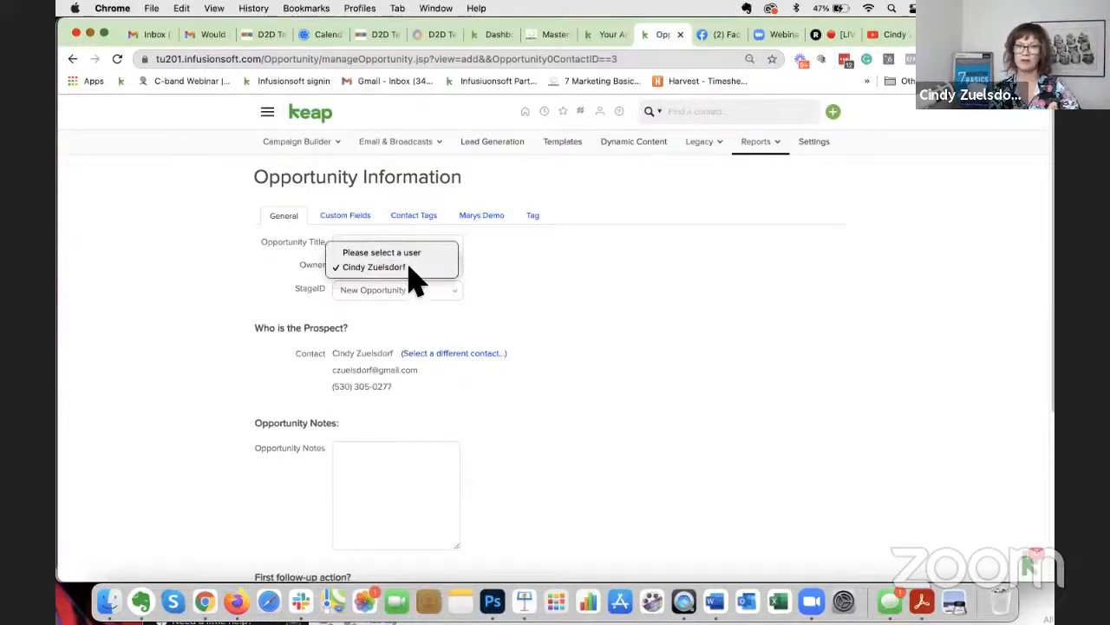
click(541, 286)
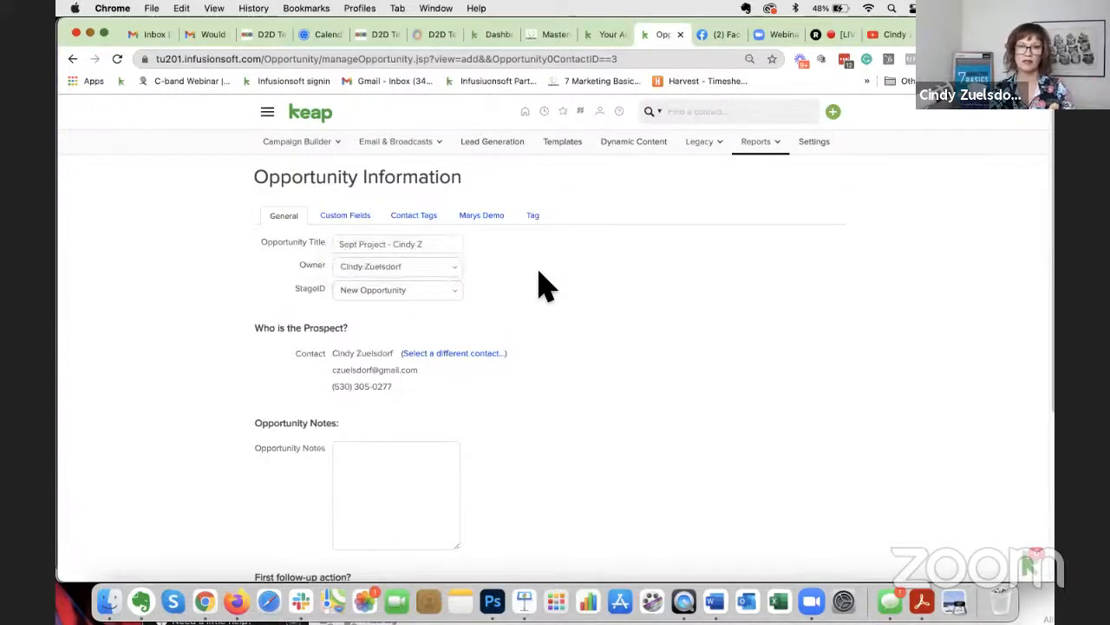
click(451, 294)
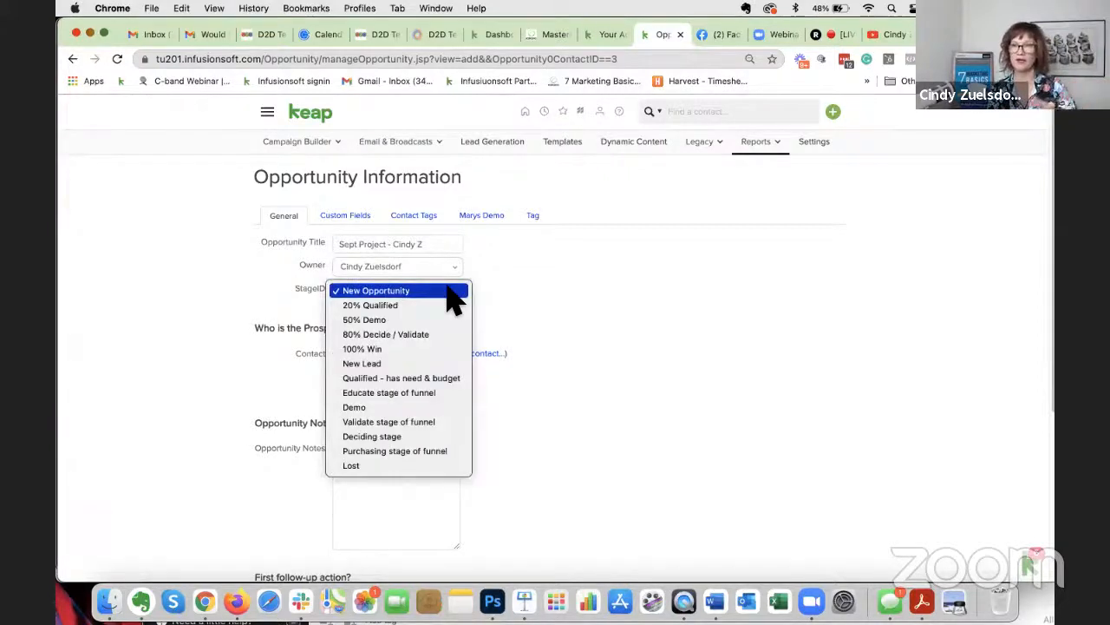
click(416, 338)
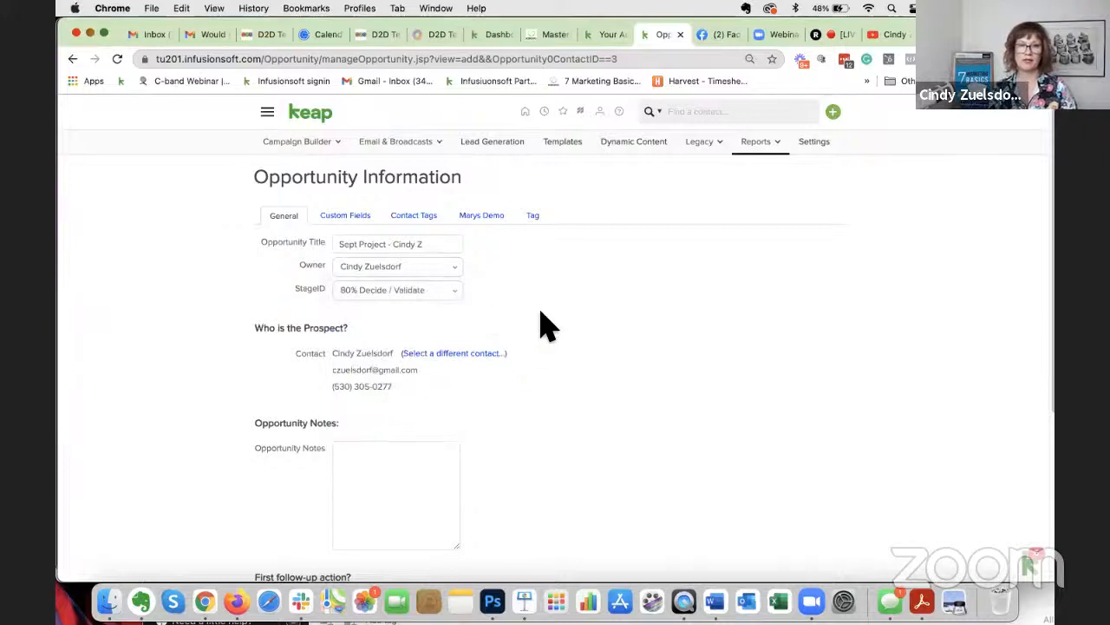
- Enter "Ready to go, has budget" as the opportunity notes
scroll(544, 325, down, 4)
click(379, 322)
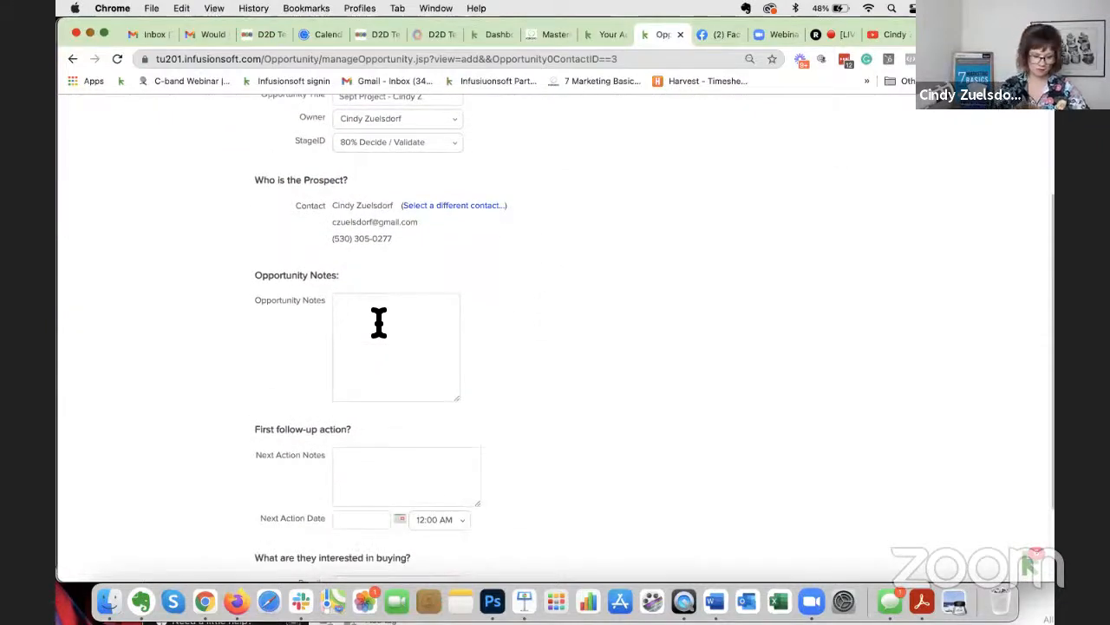
text(Ready to g)
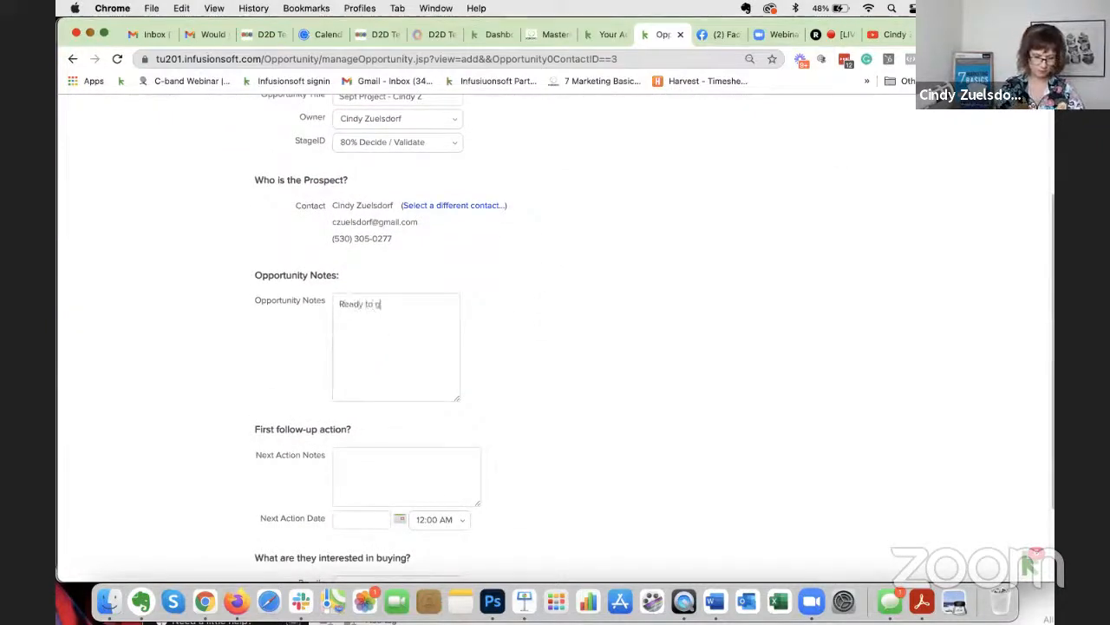
text(o,)
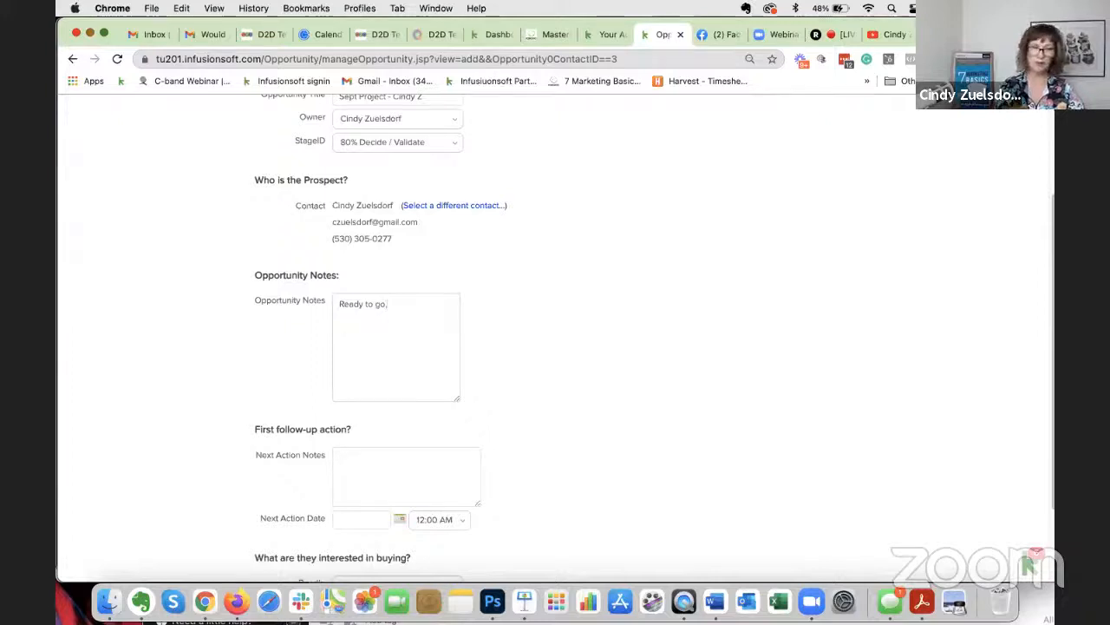
text( has b)
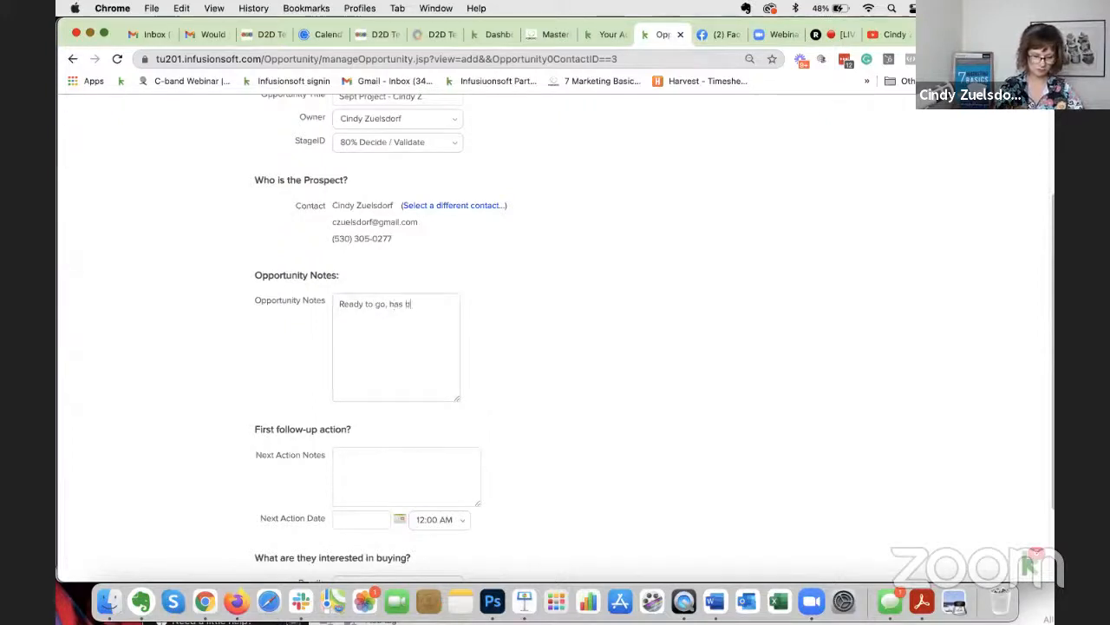
text(udget)
key(BackSpace)
text(et)
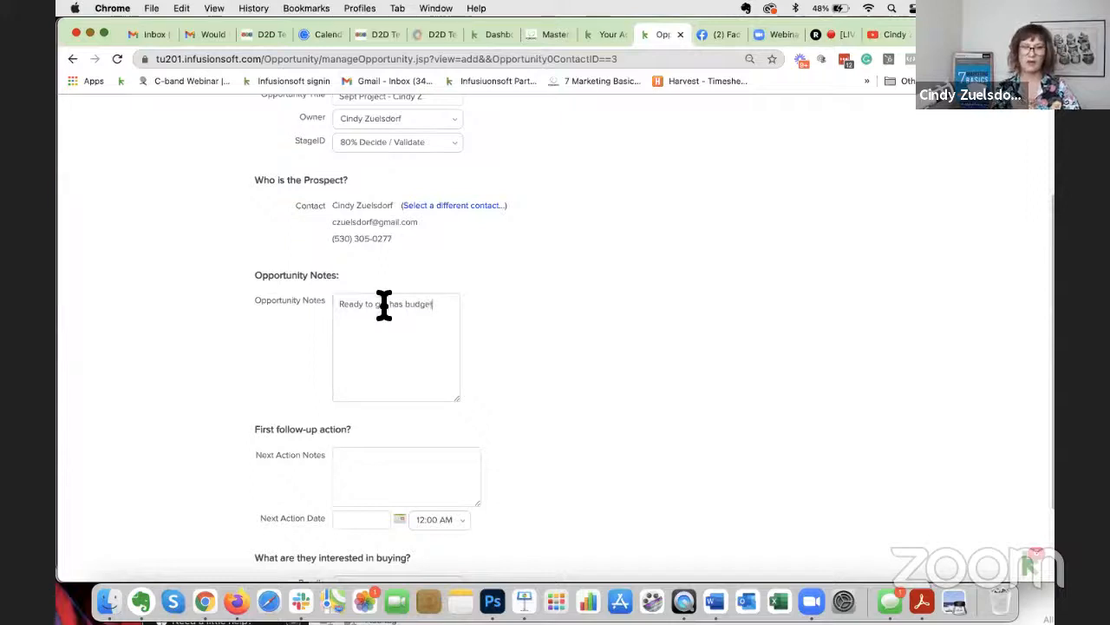
- Enter "Ship kit" as the next action notes and set the next action date to 07-29-2021
scroll(484, 369, down, 2)
click(383, 360)
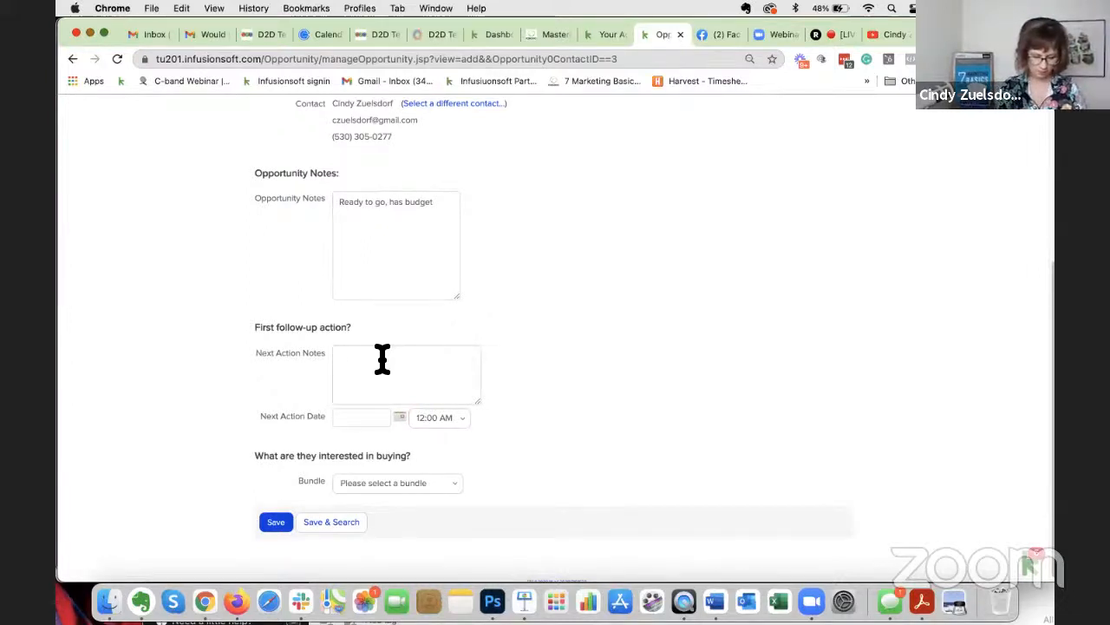
text(Ship kit)
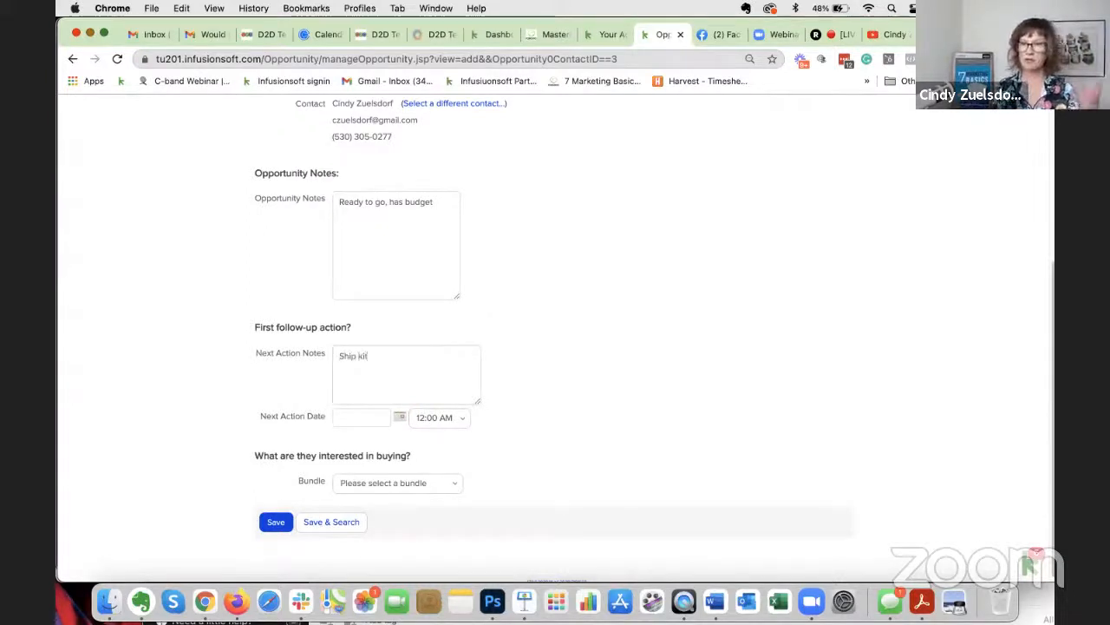
click(401, 420)
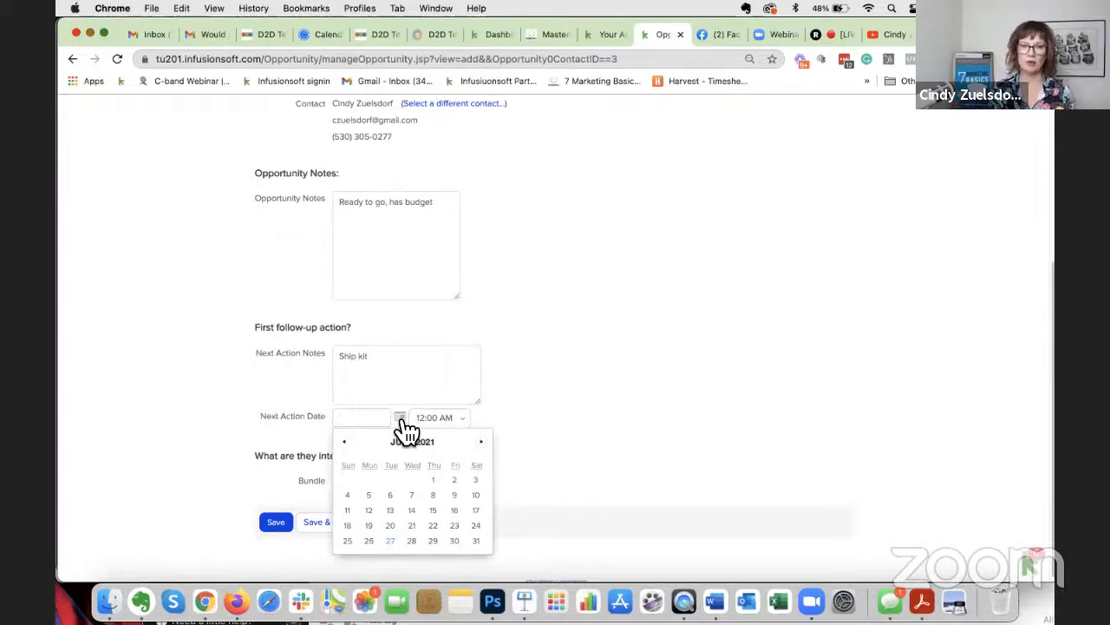
click(434, 541)
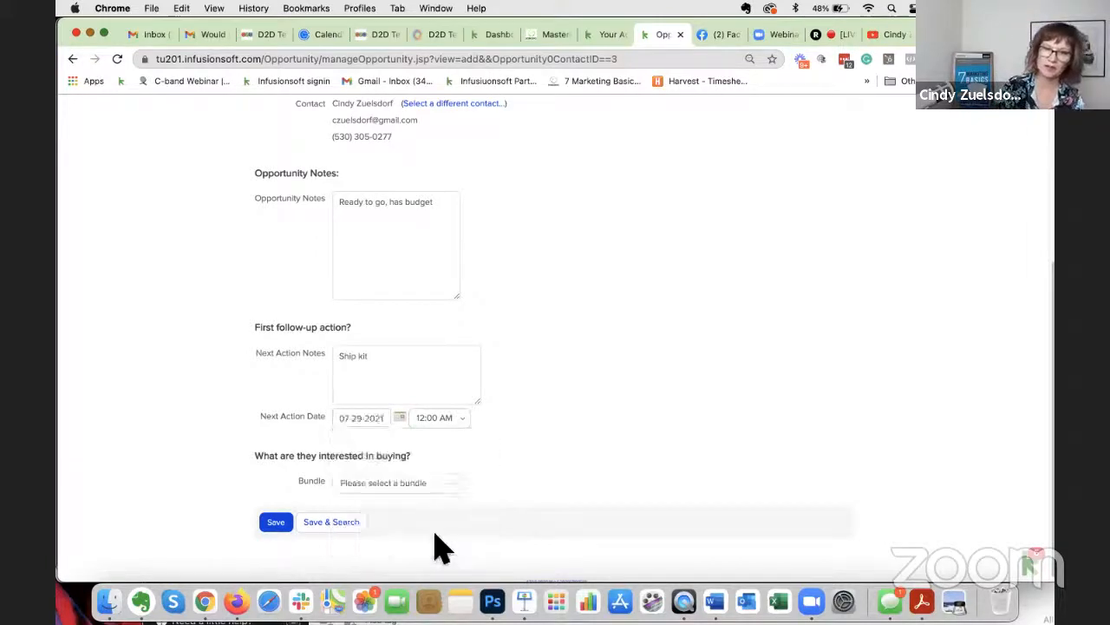
- Save the new opportunity and record its projected revenue as 5000.00 high and 50.00 low
click(277, 523)
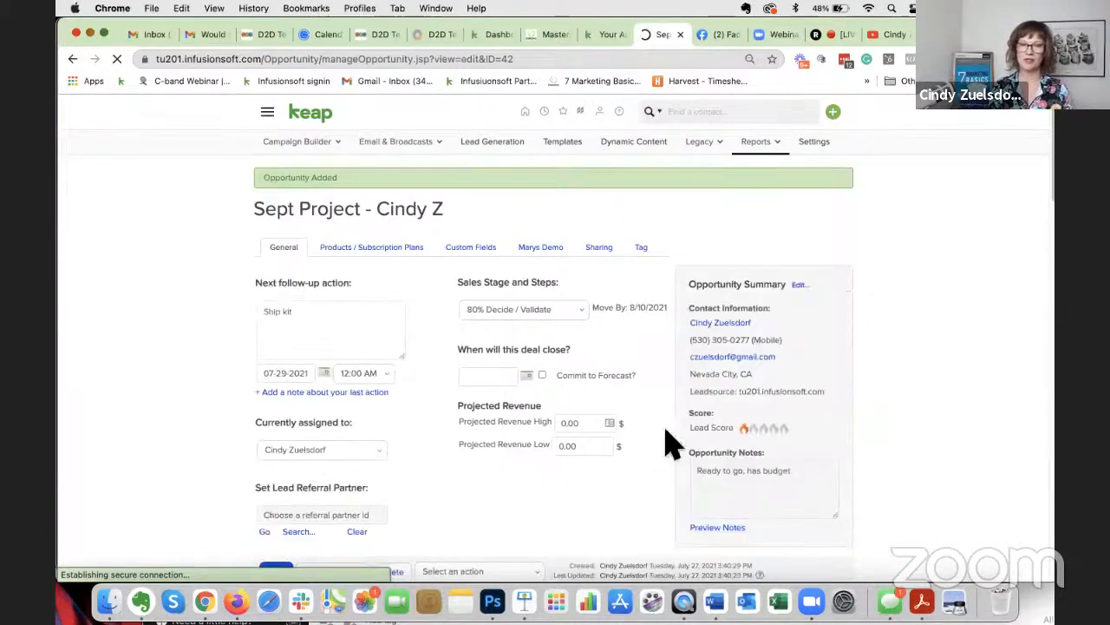
click(581, 392)
text(5000.00)
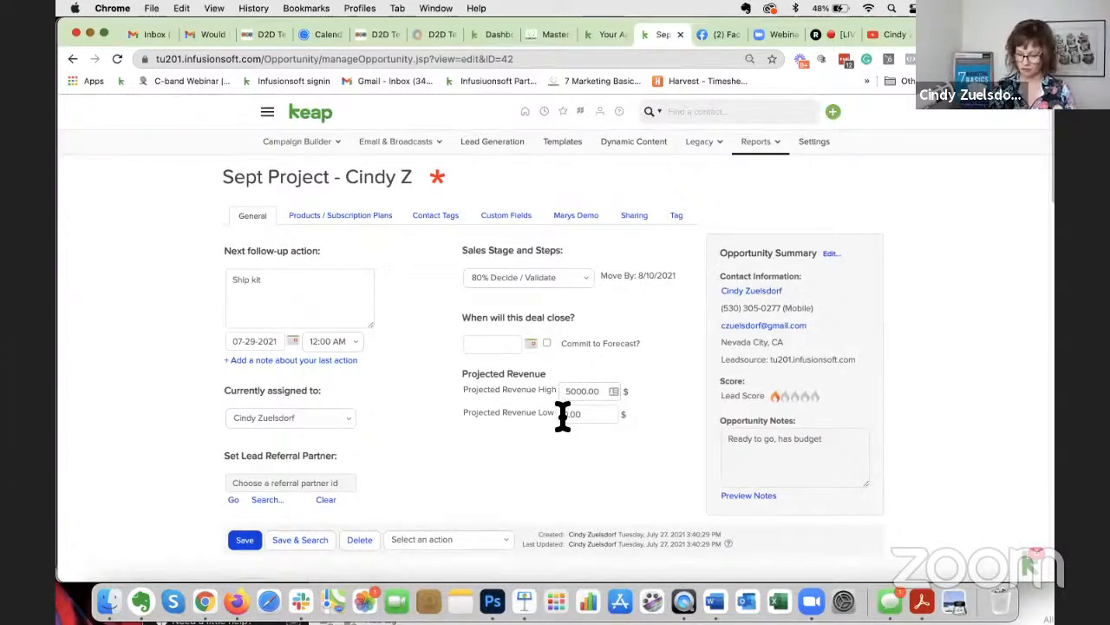
click(564, 413)
text(5)
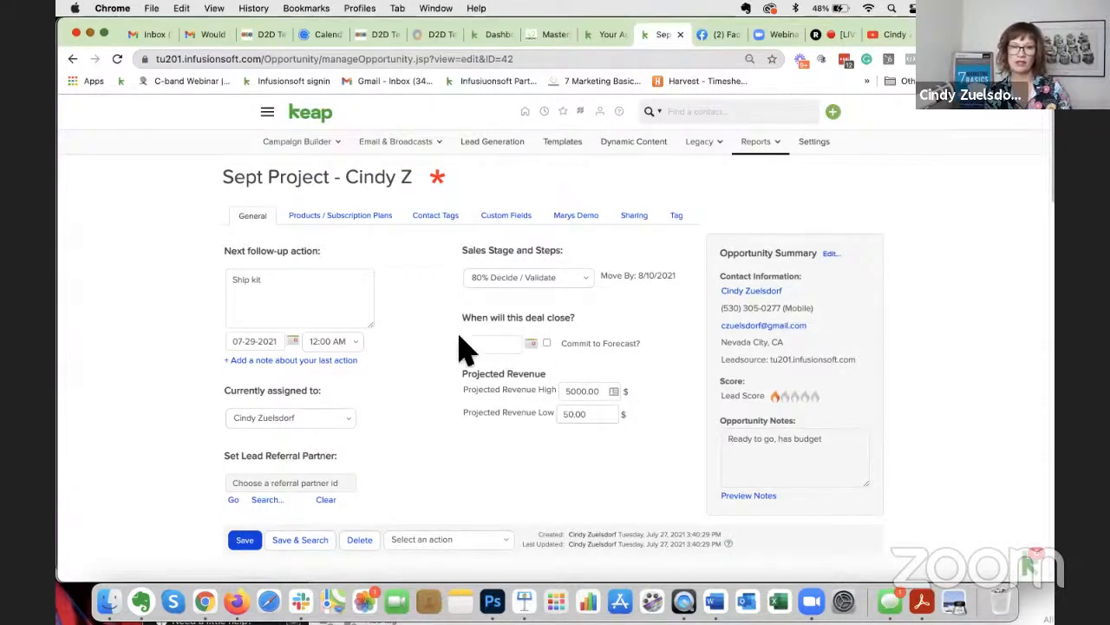
click(258, 545)
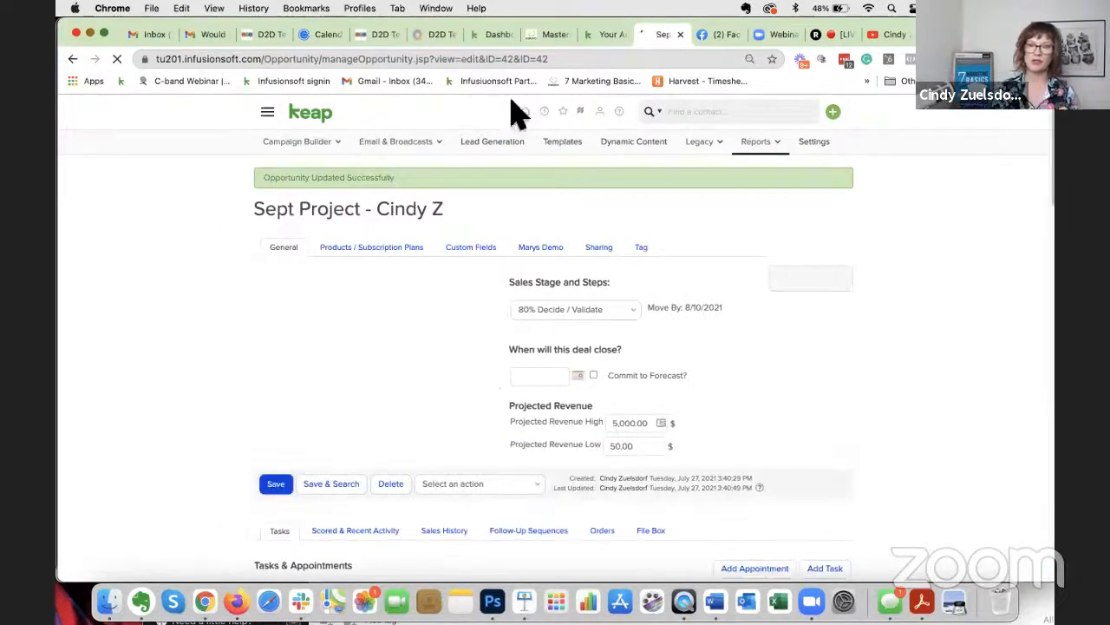
- Refresh the dashboard's Pipeline Stages widget and open the opportunities in the 80% Decide / Validate stage
mouse_move(525, 119)
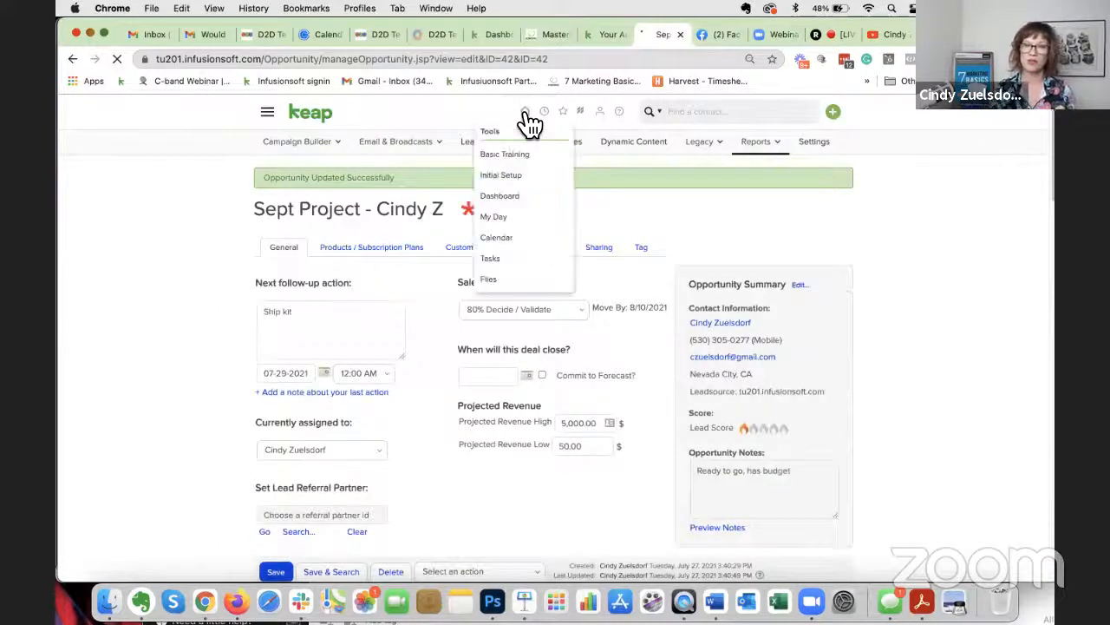
click(541, 206)
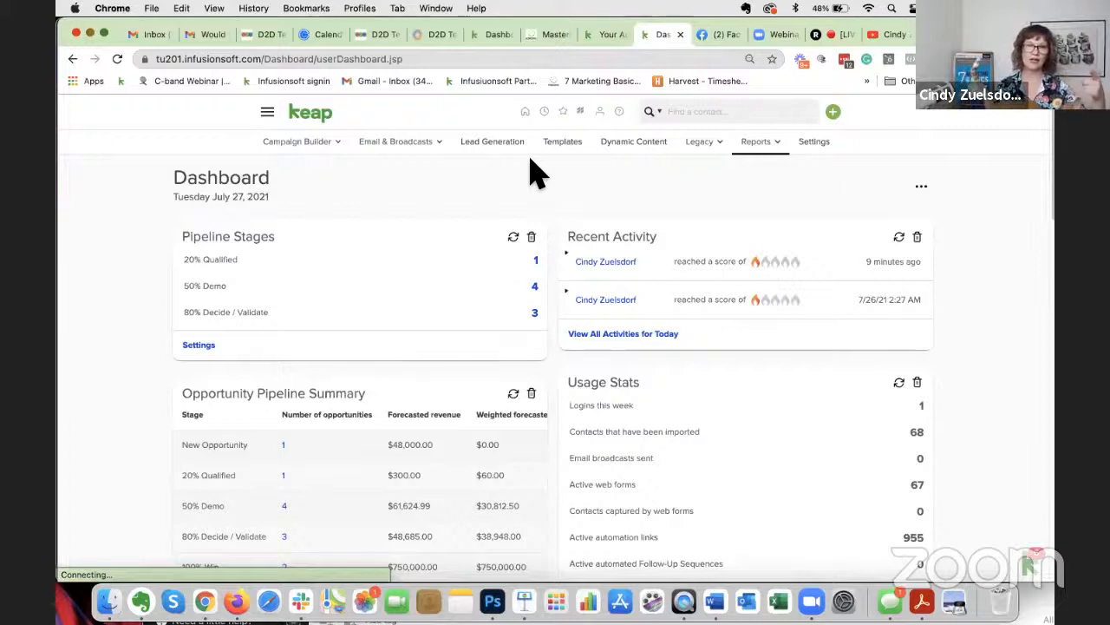
click(514, 243)
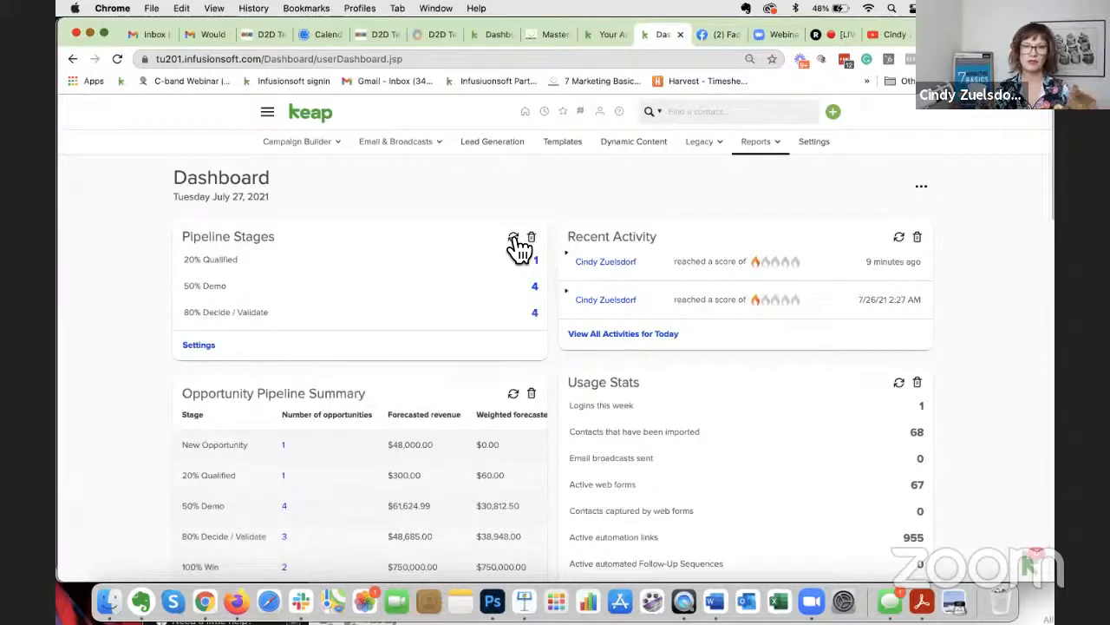
click(536, 317)
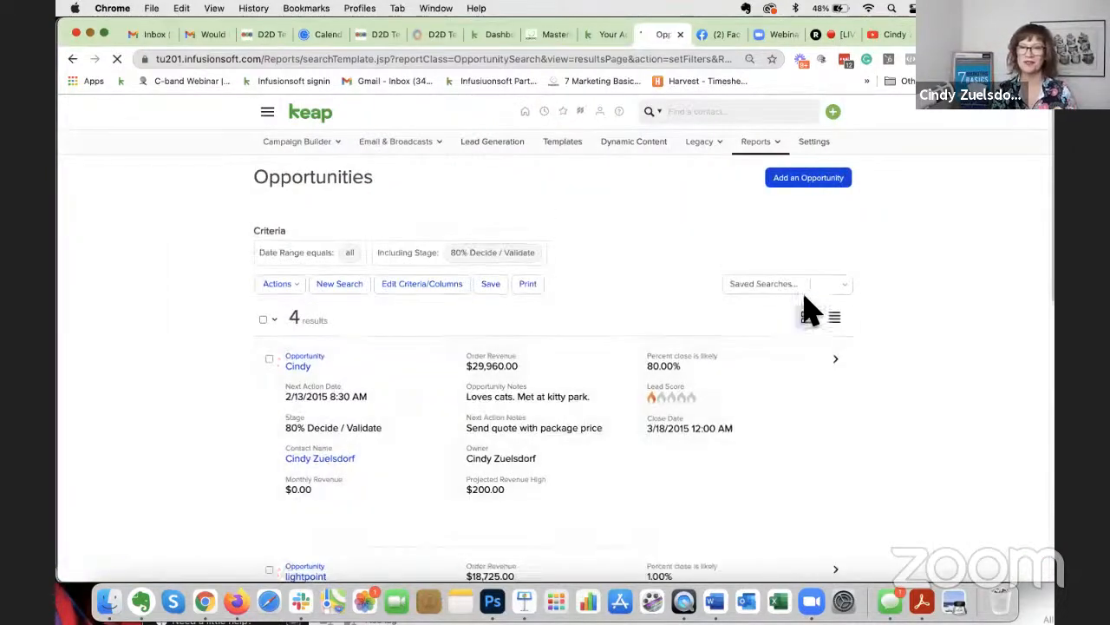
- Show the 80% Decide / Validate opportunities as a table sorted by next action date, latest first
scroll(850, 359, down, 5)
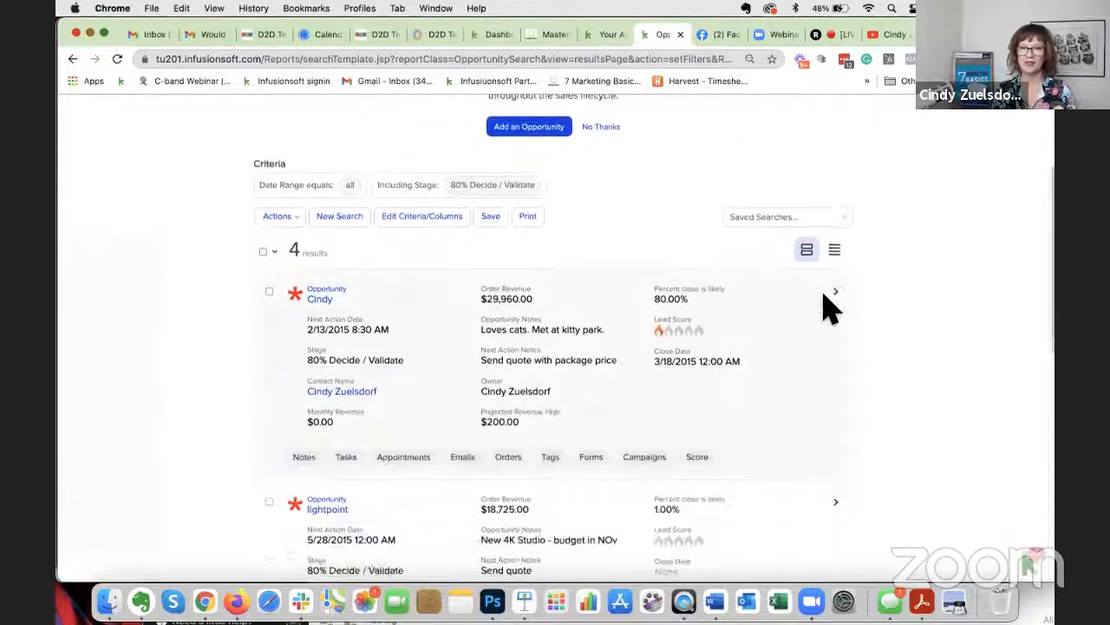
click(835, 251)
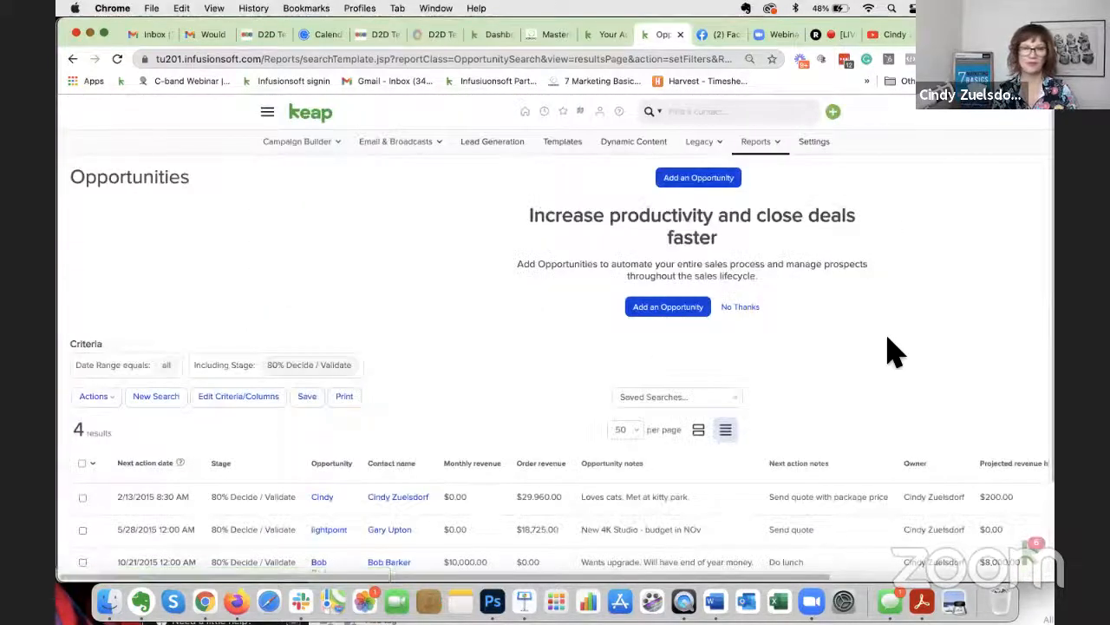
scroll(894, 351, down, 3)
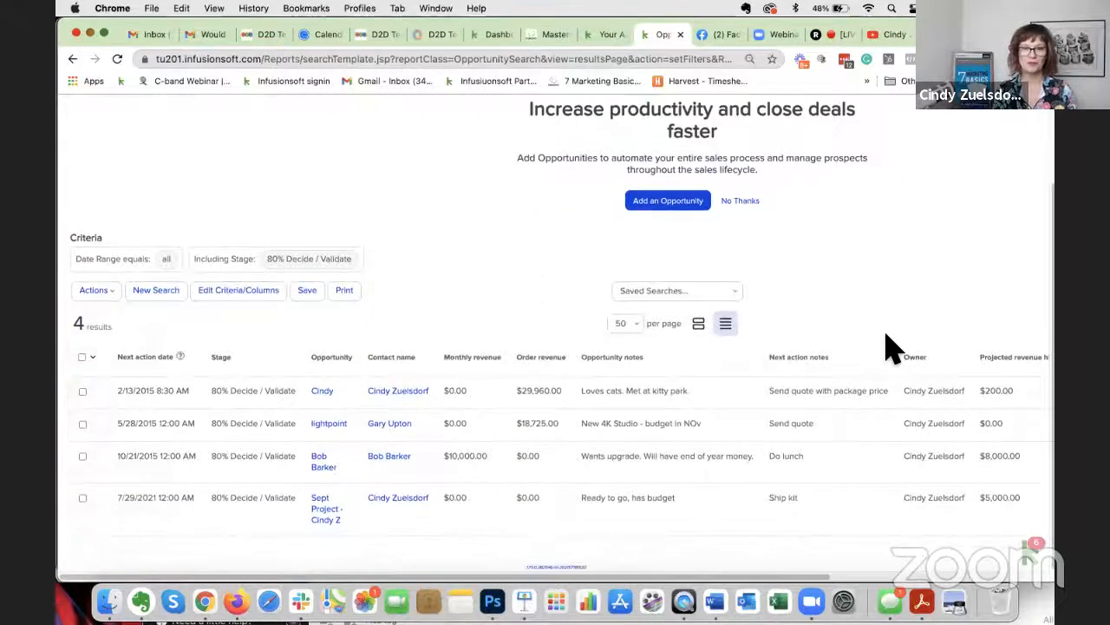
click(143, 356)
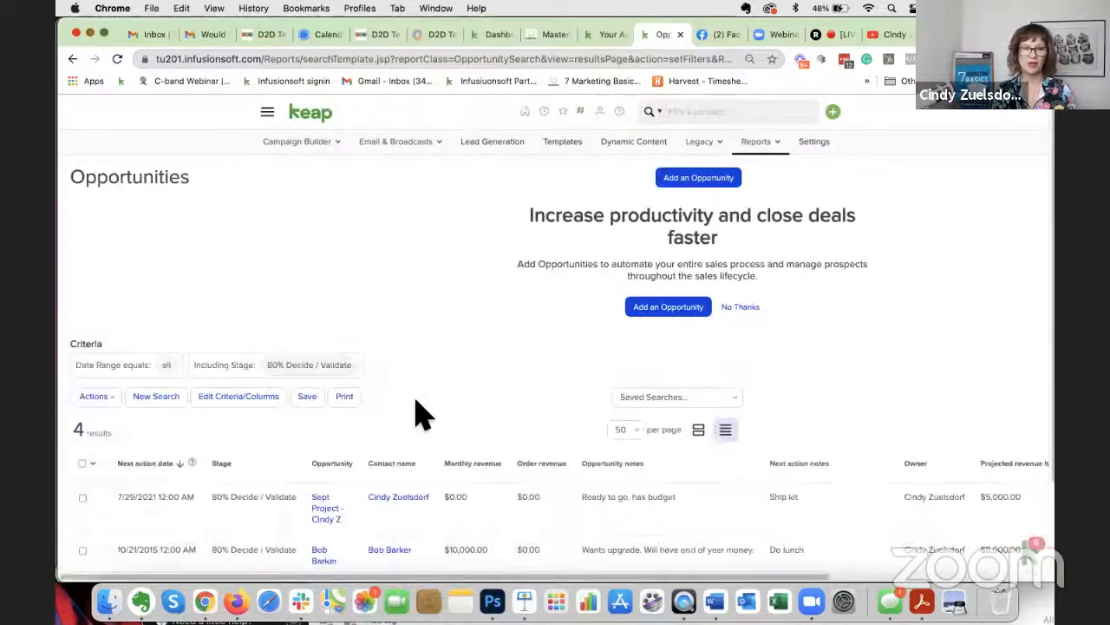
scroll(417, 414, down, 1)
scroll(468, 365, up, 1)
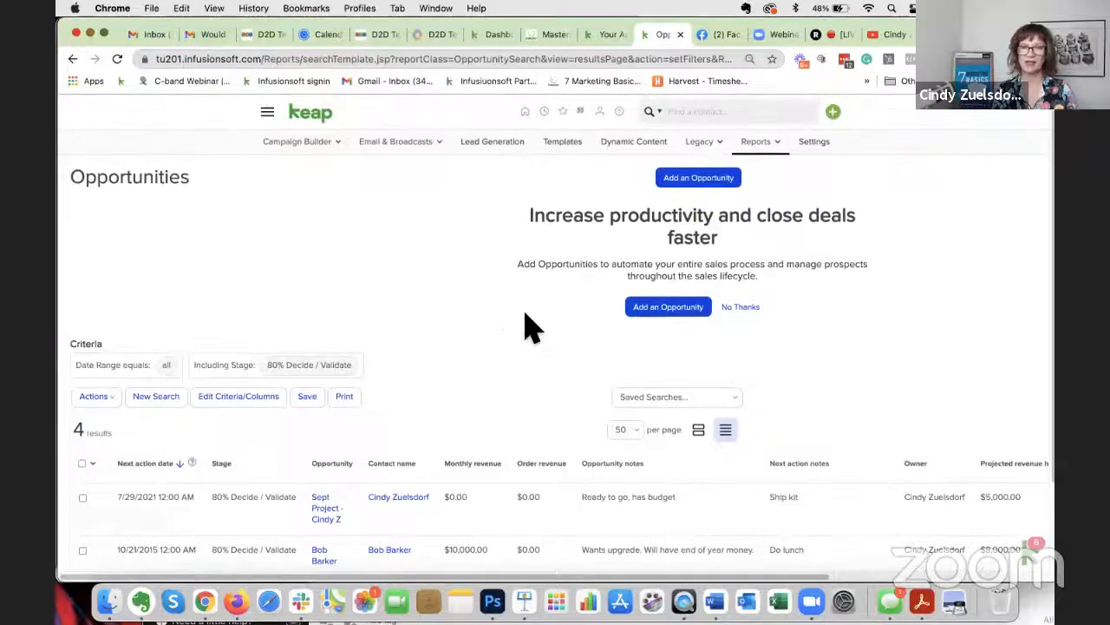
- Return to the dashboard and move the Tasks widget to the head of its column, above Pipeline Stages
mouse_move(528, 116)
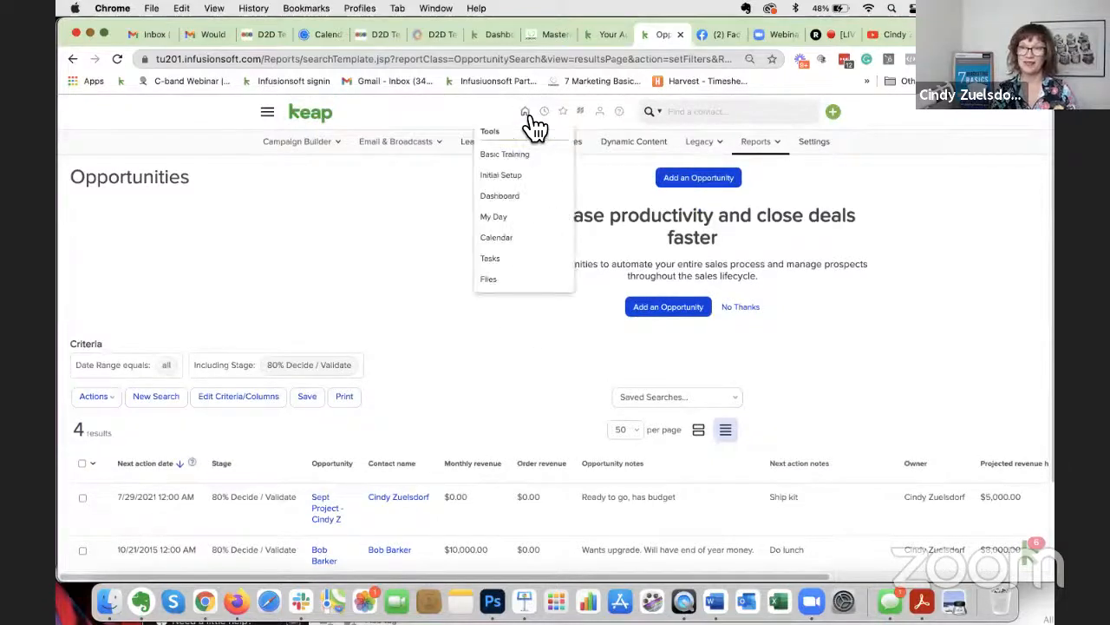
click(527, 198)
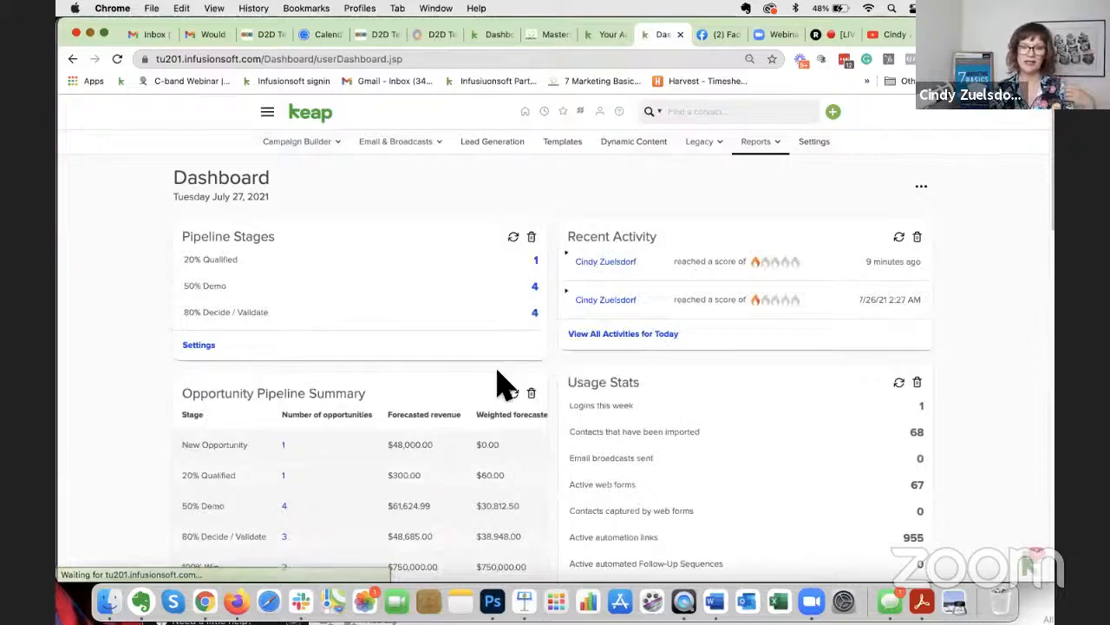
scroll(501, 386, down, 10)
scroll(502, 386, down, 7)
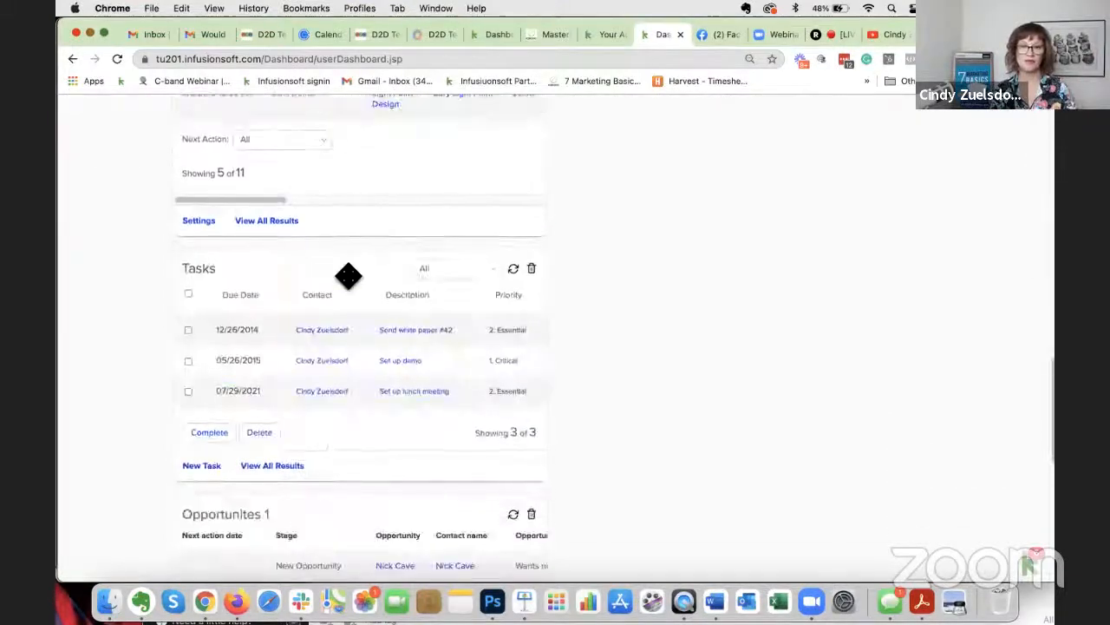
drag(347, 275, 332, 239)
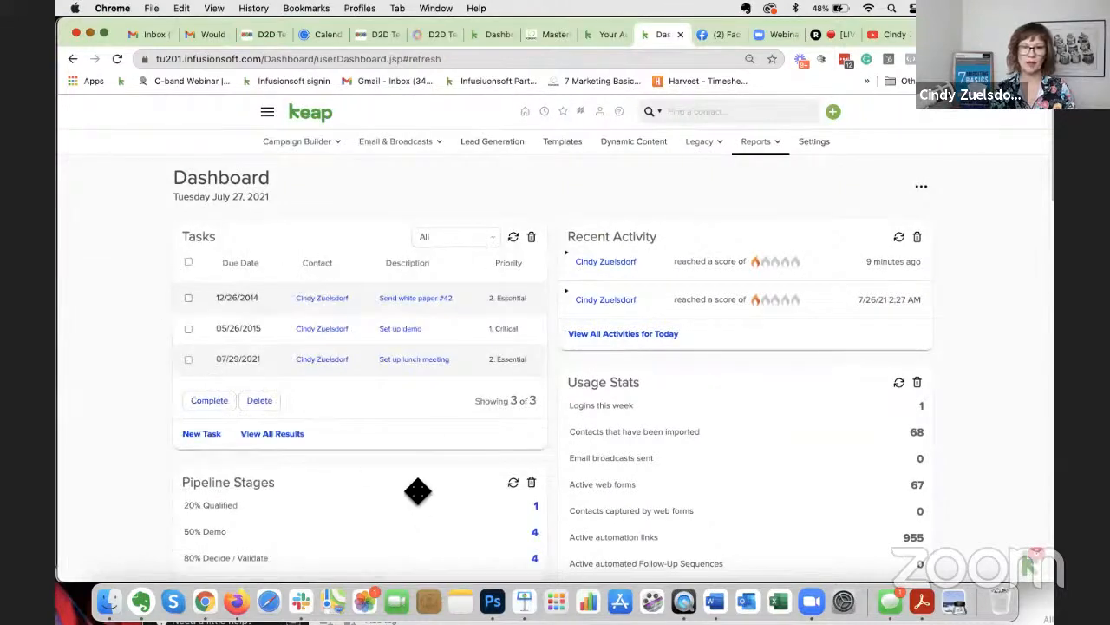
scroll(415, 497, down, 2)
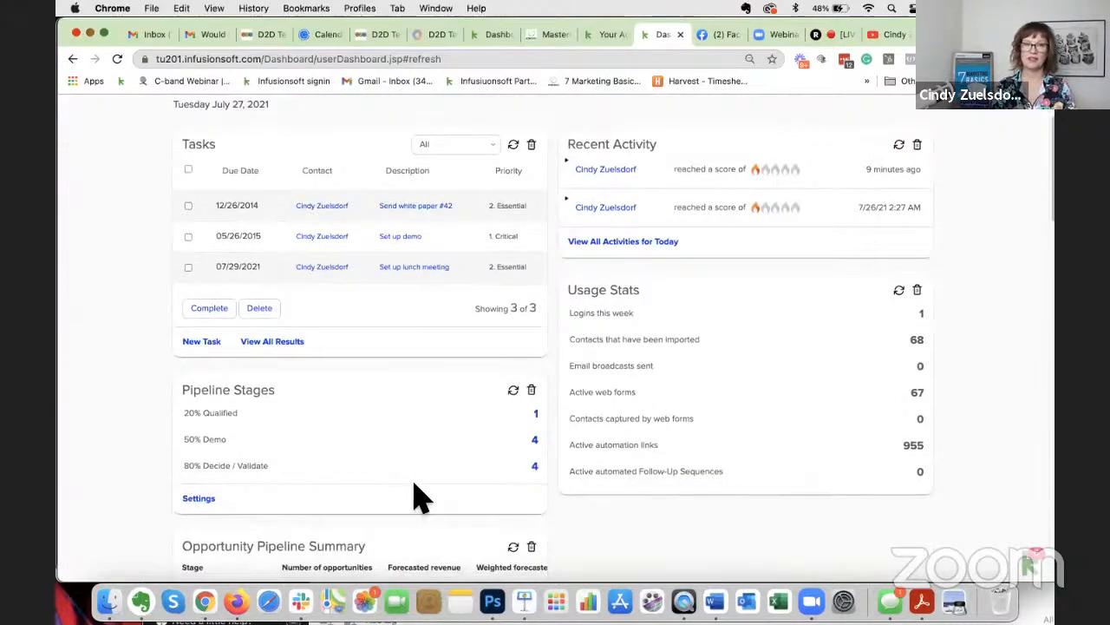